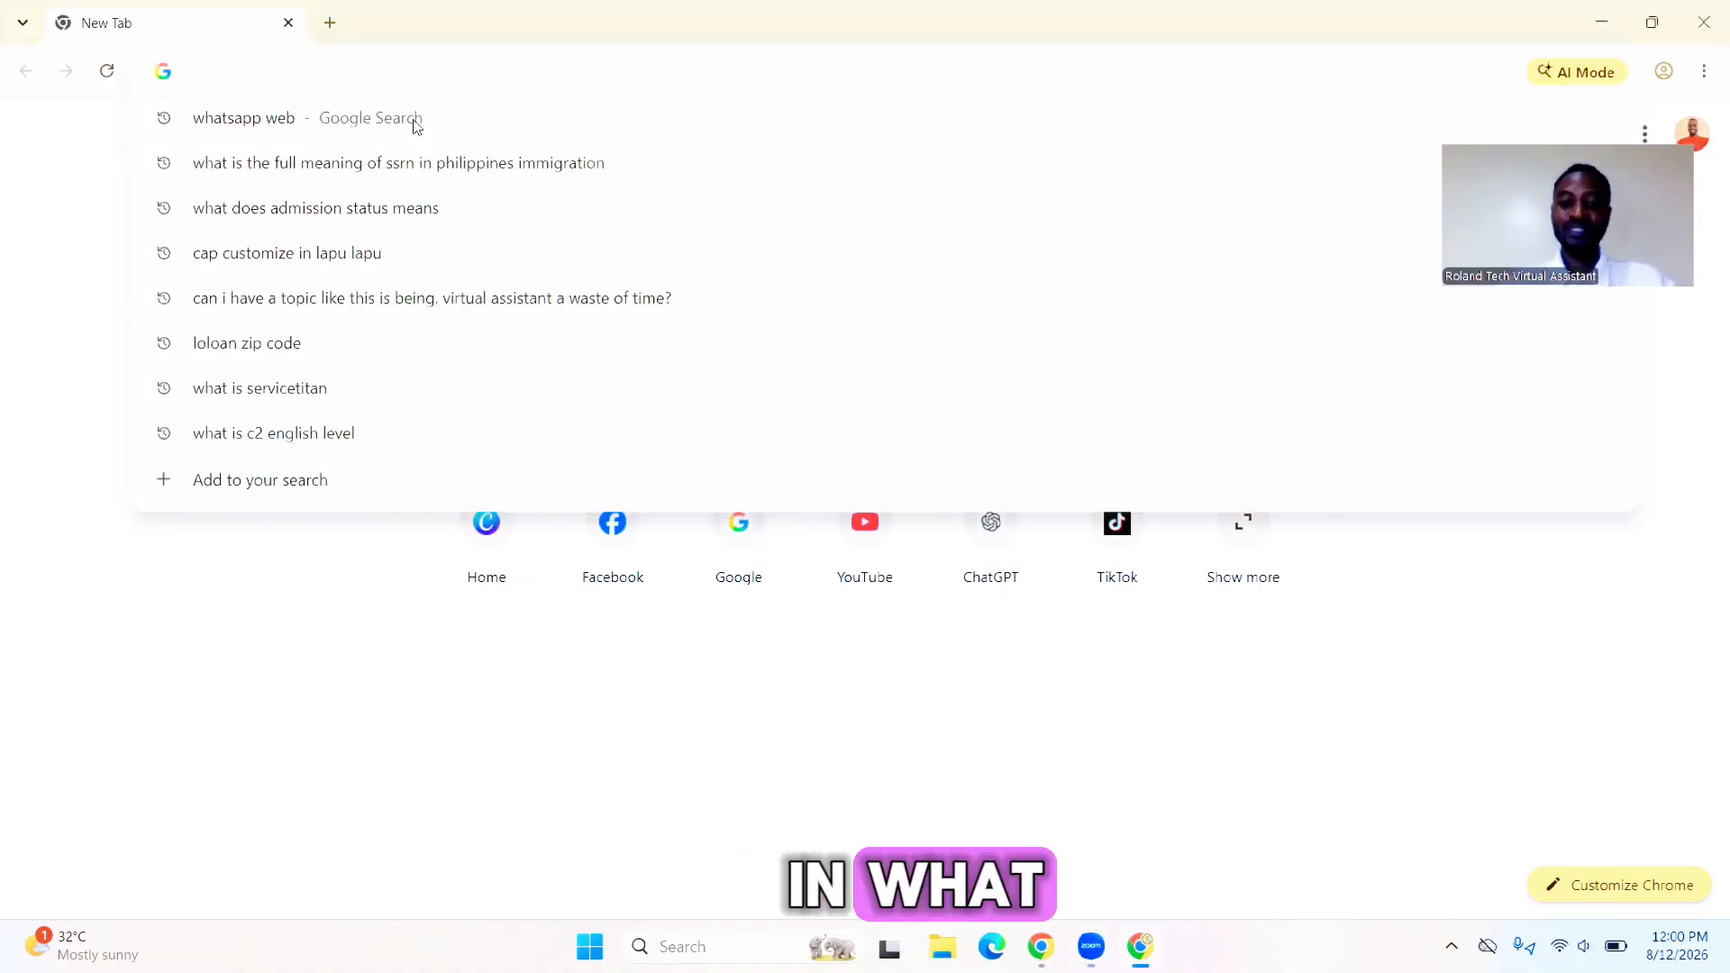
- Go to Canva and start a new Resume (A4 Portrait) design by searching for resume
text(can)
key(Return)
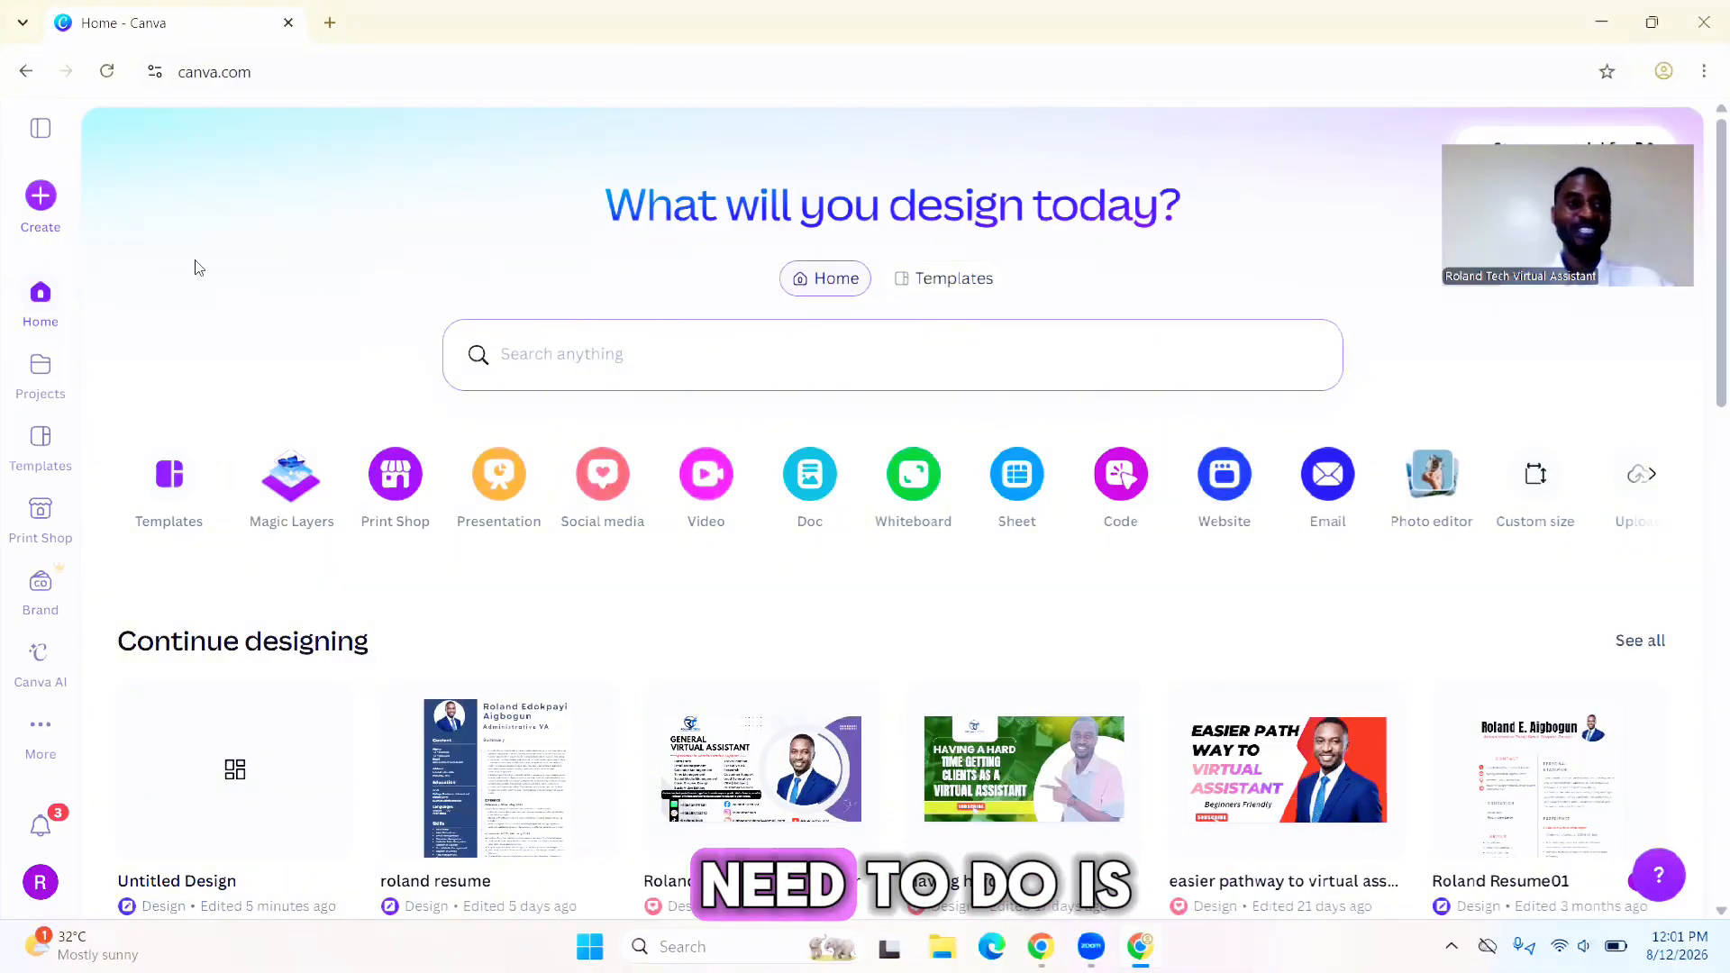
click(41, 202)
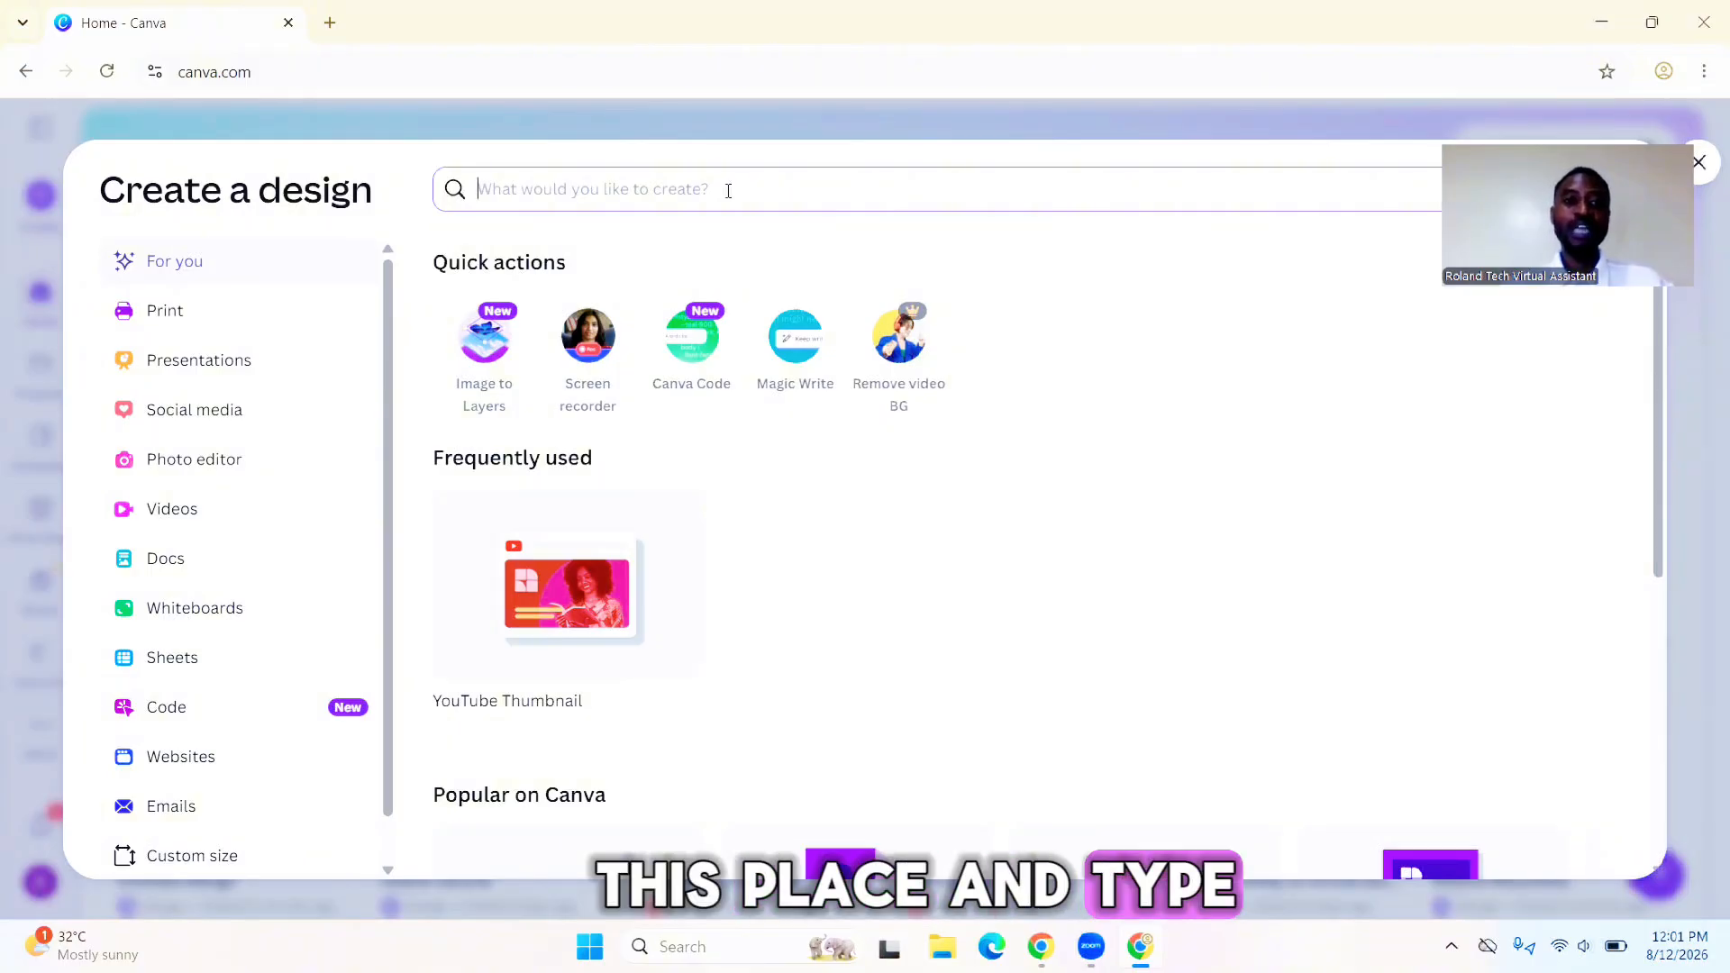
text(resume)
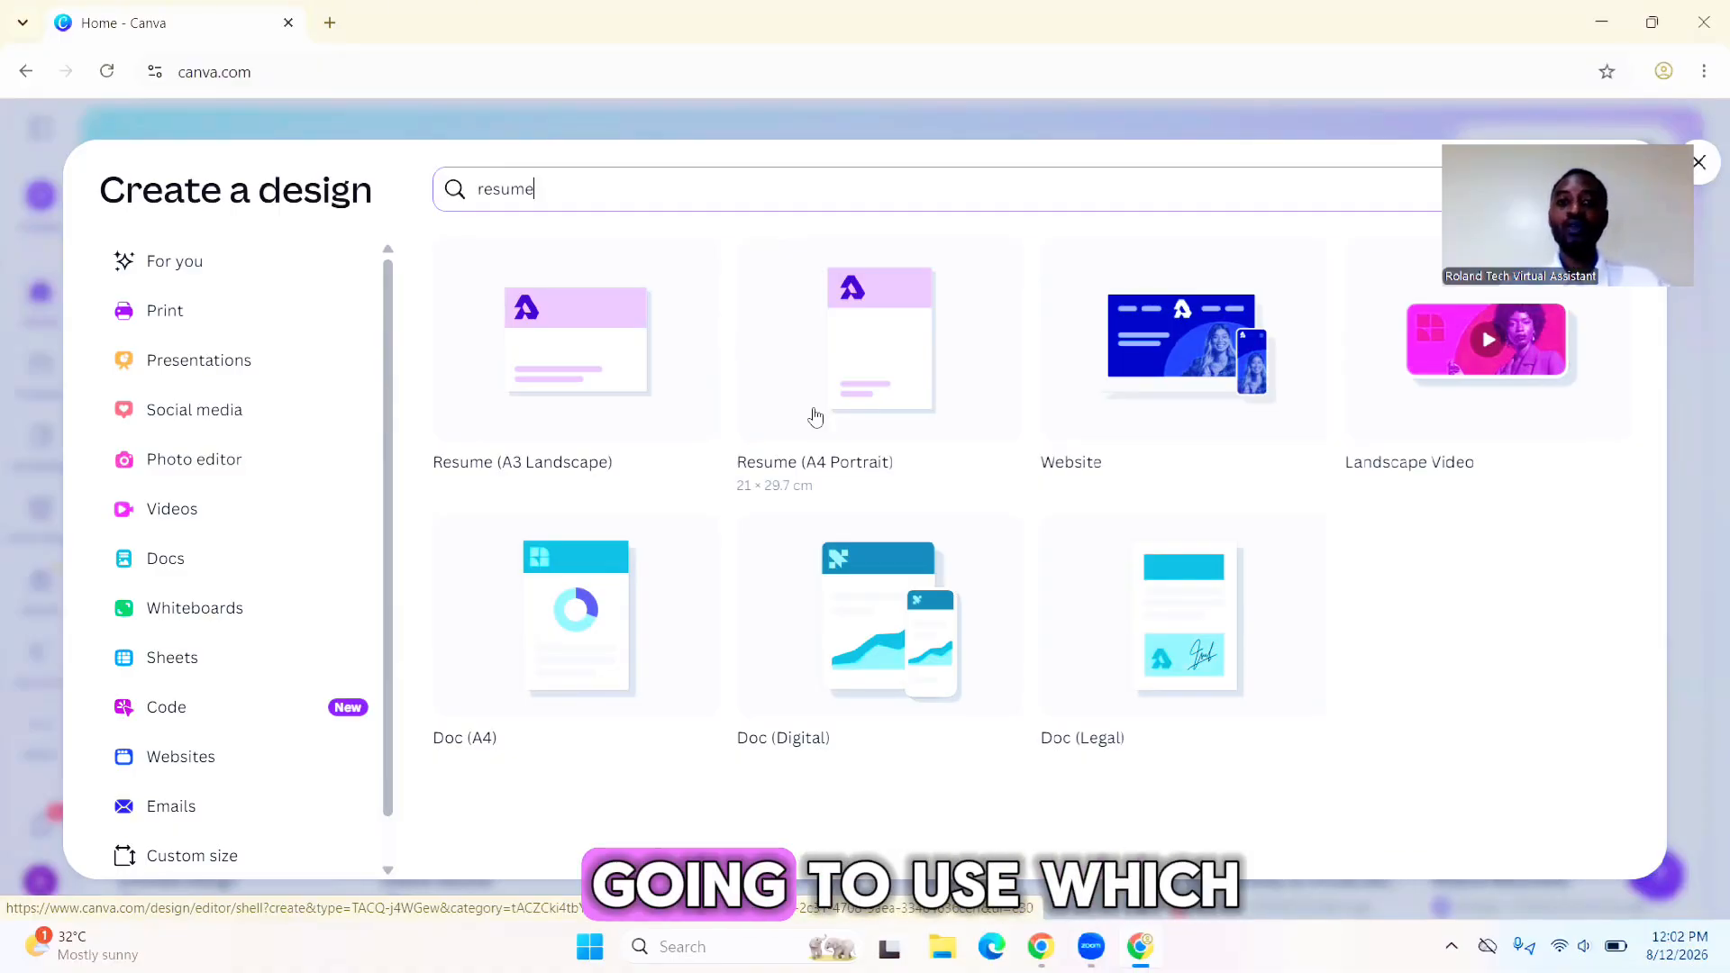
click(877, 375)
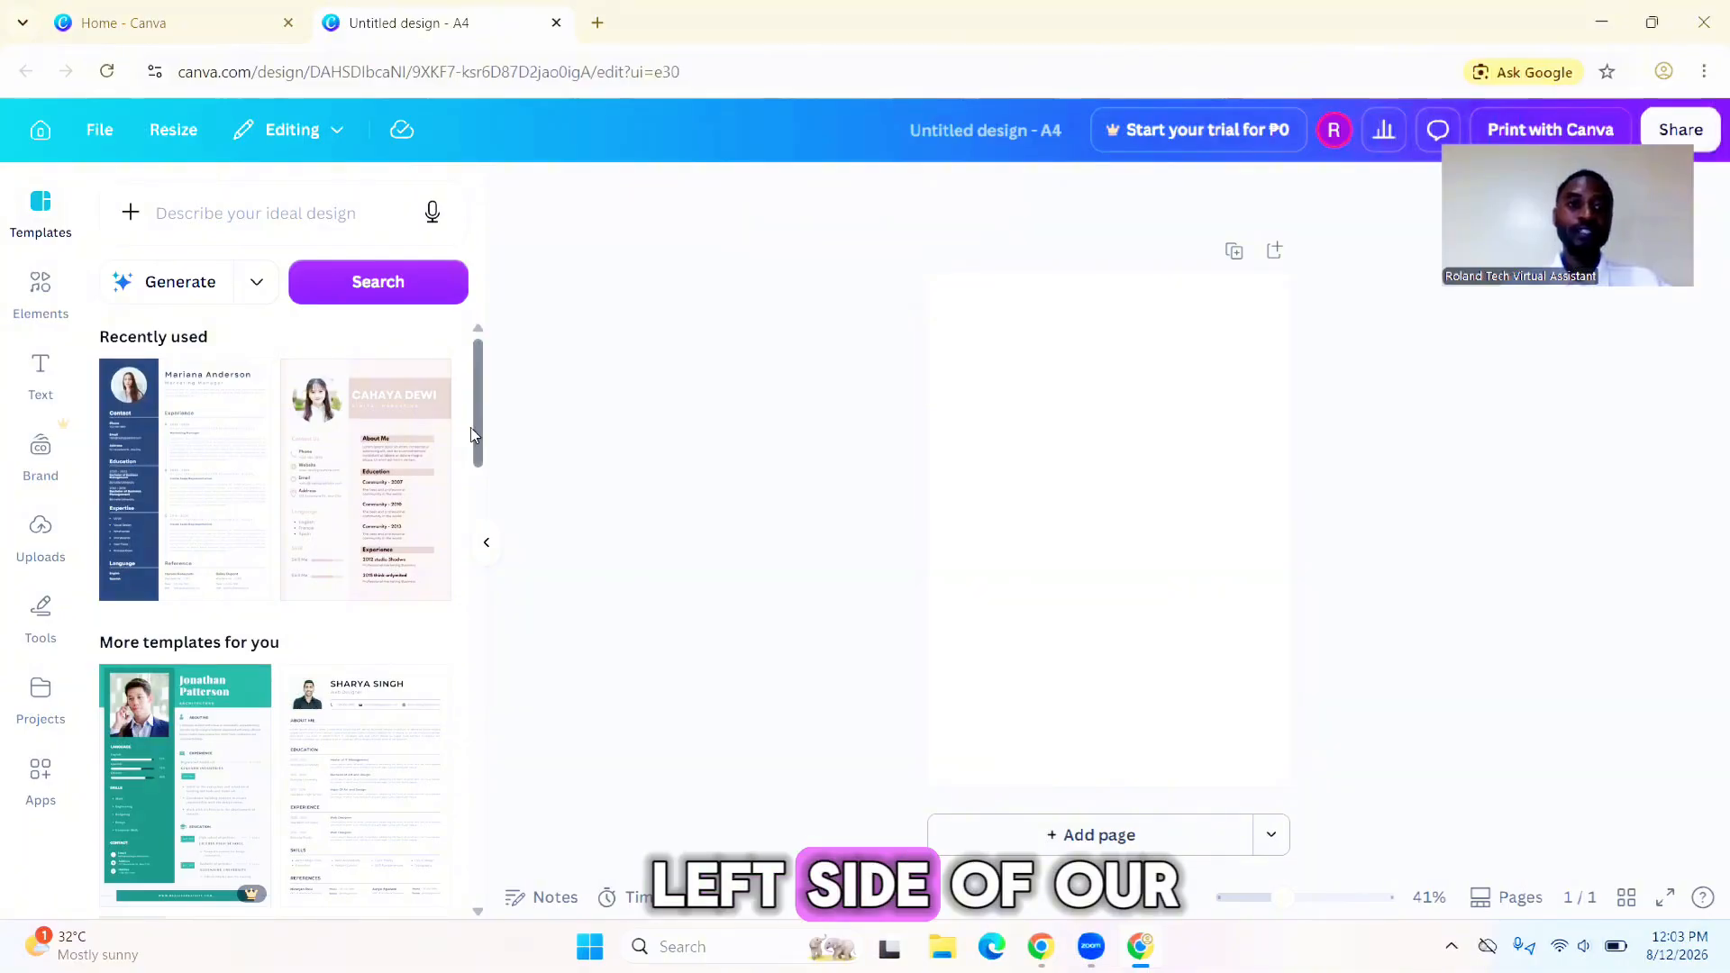
- Browse the resume templates and apply the White Clean Head Chef Resume template to the page
mouse_move(481, 426)
mouse_down()
mouse_move(472, 453)
mouse_move(476, 404)
mouse_up()
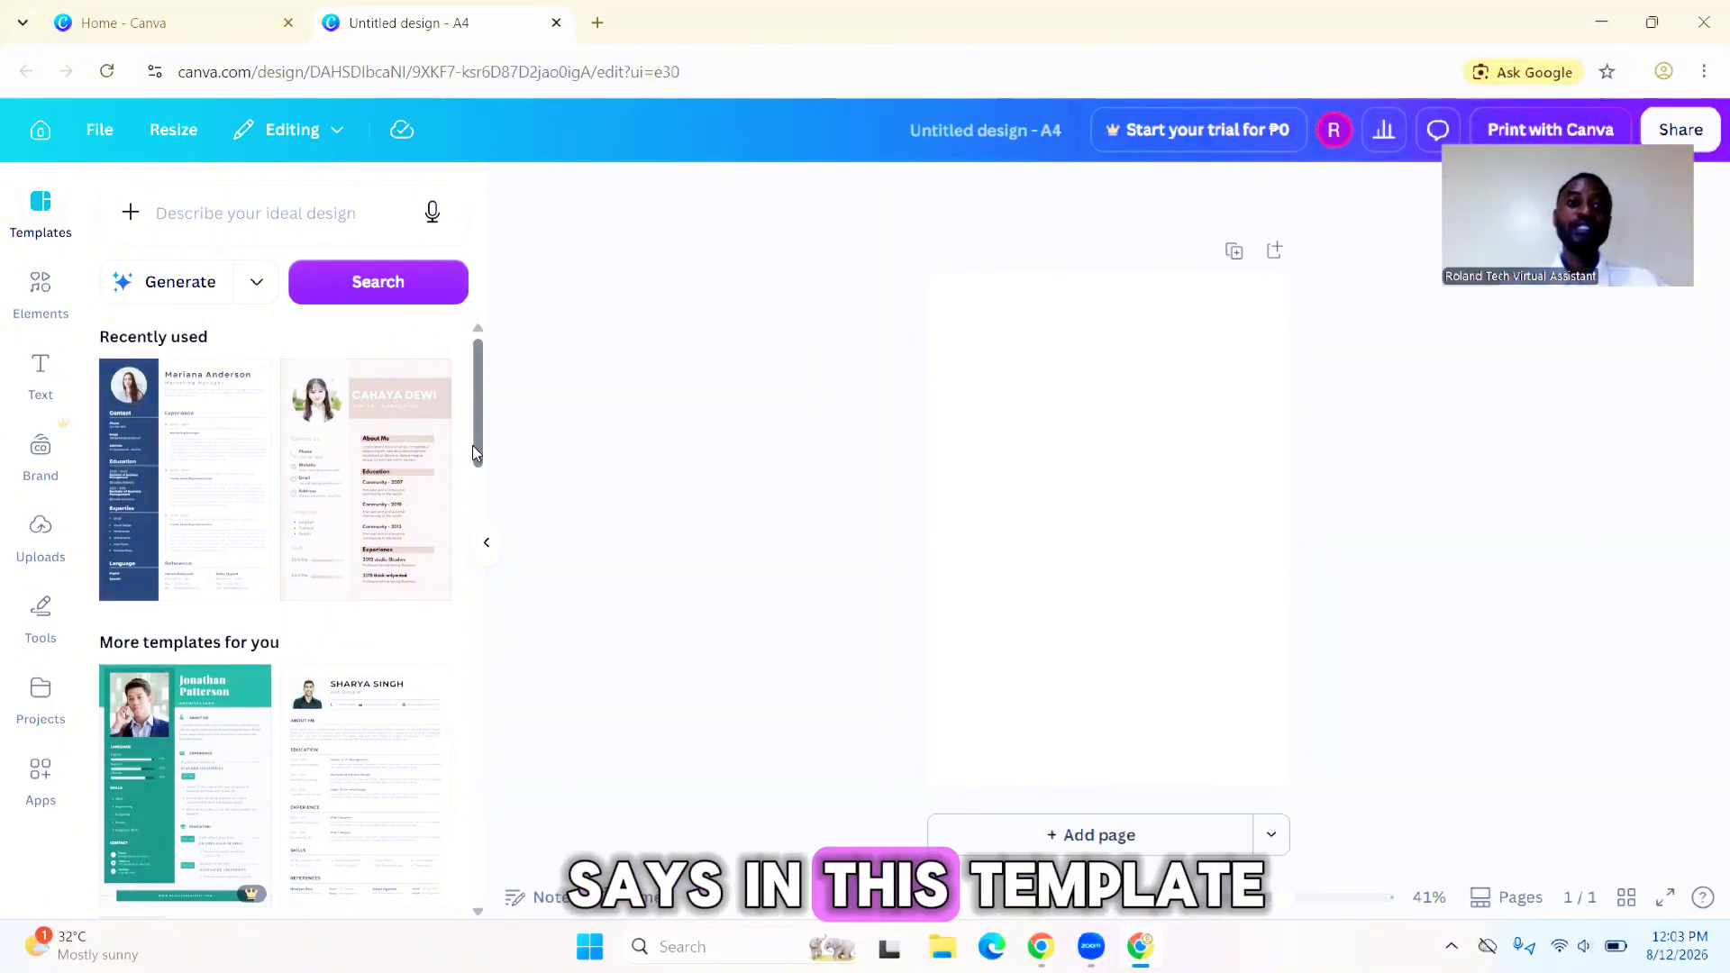
mouse_move(482, 441)
mouse_down()
mouse_move(468, 539)
mouse_move(470, 417)
mouse_up()
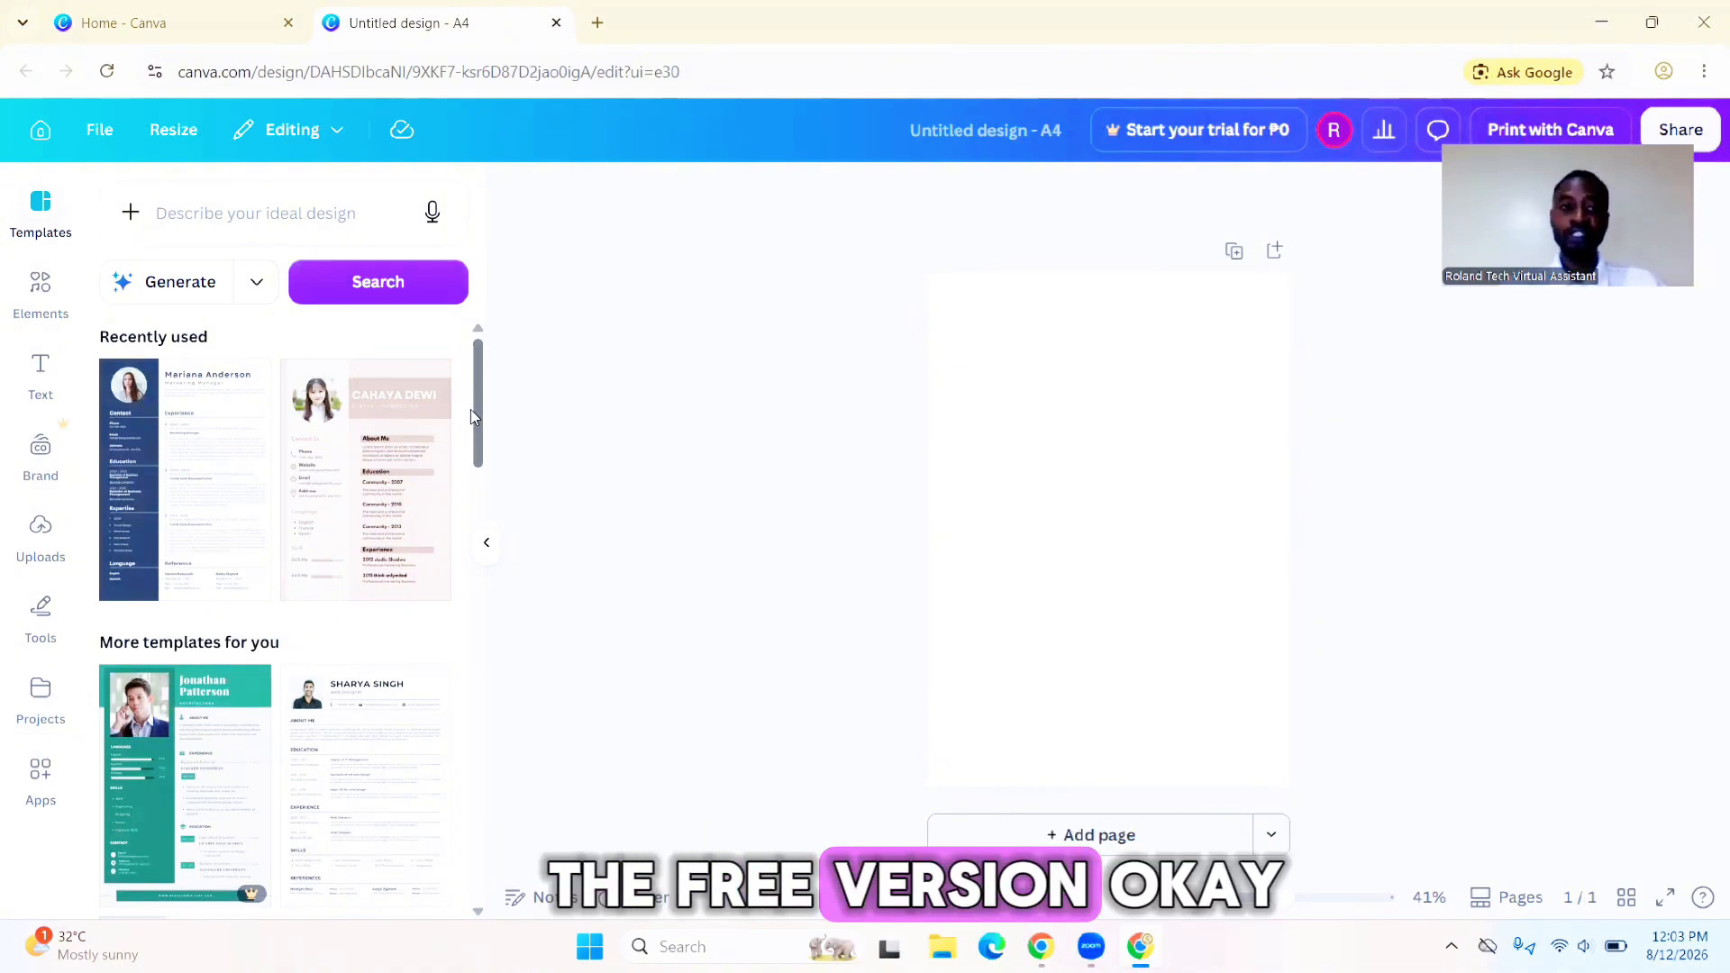
scroll(472, 431, down, 1)
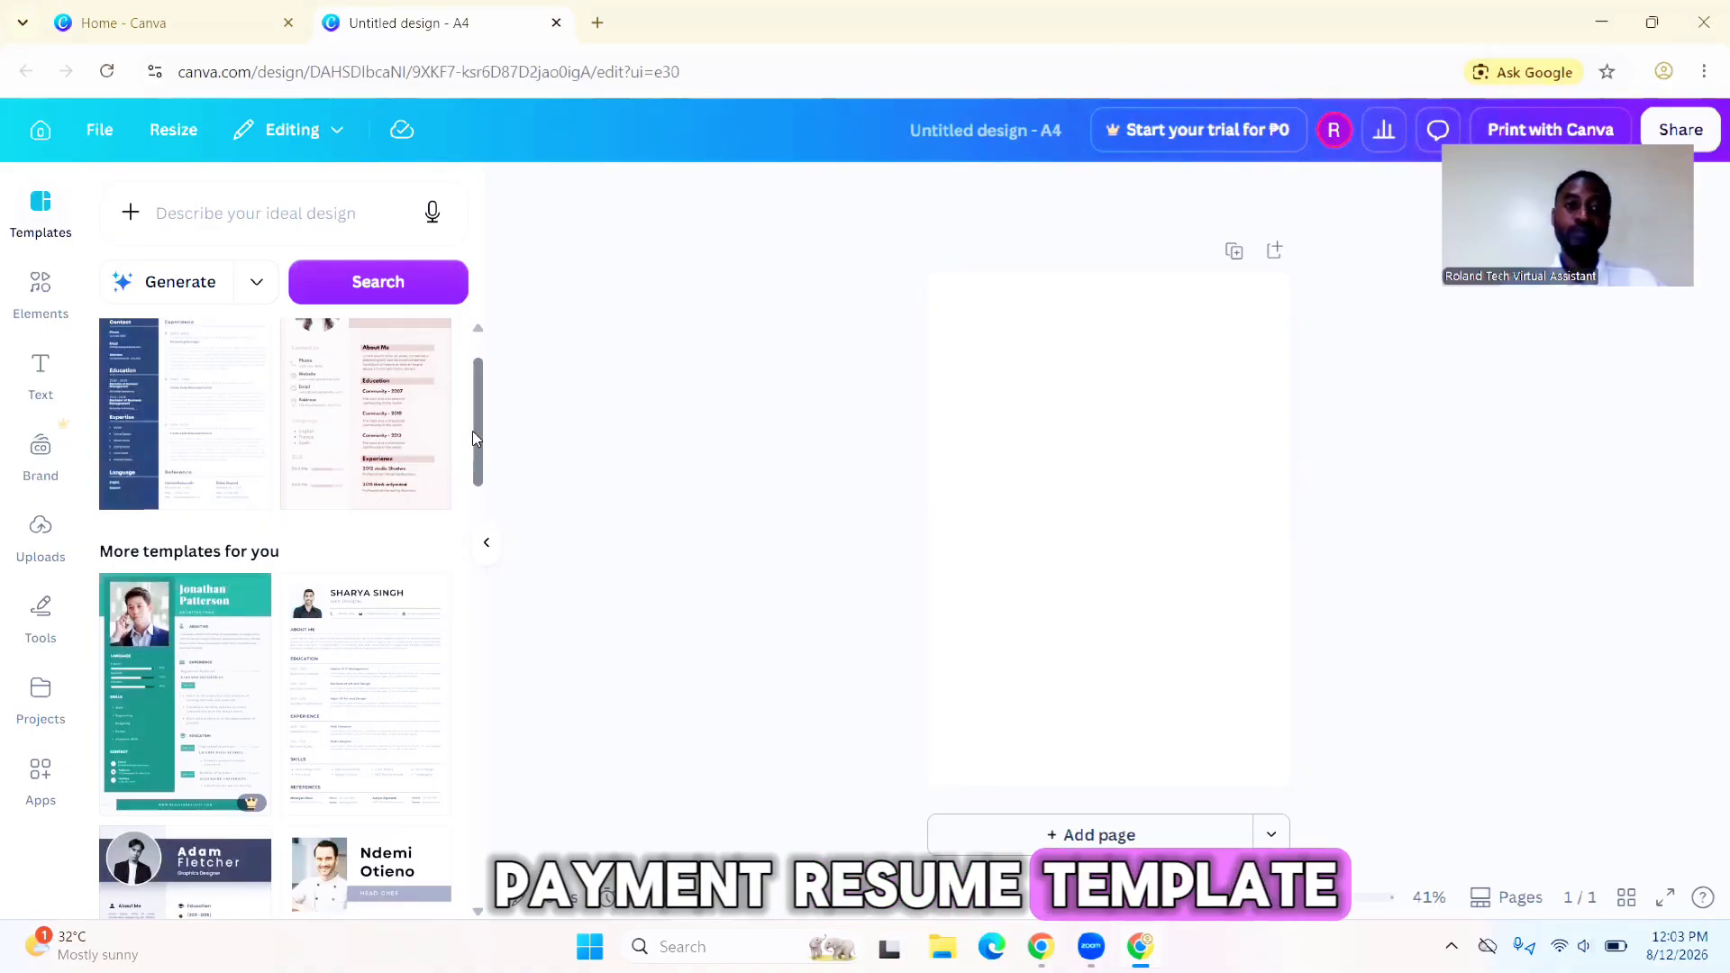
drag(472, 433, 474, 492)
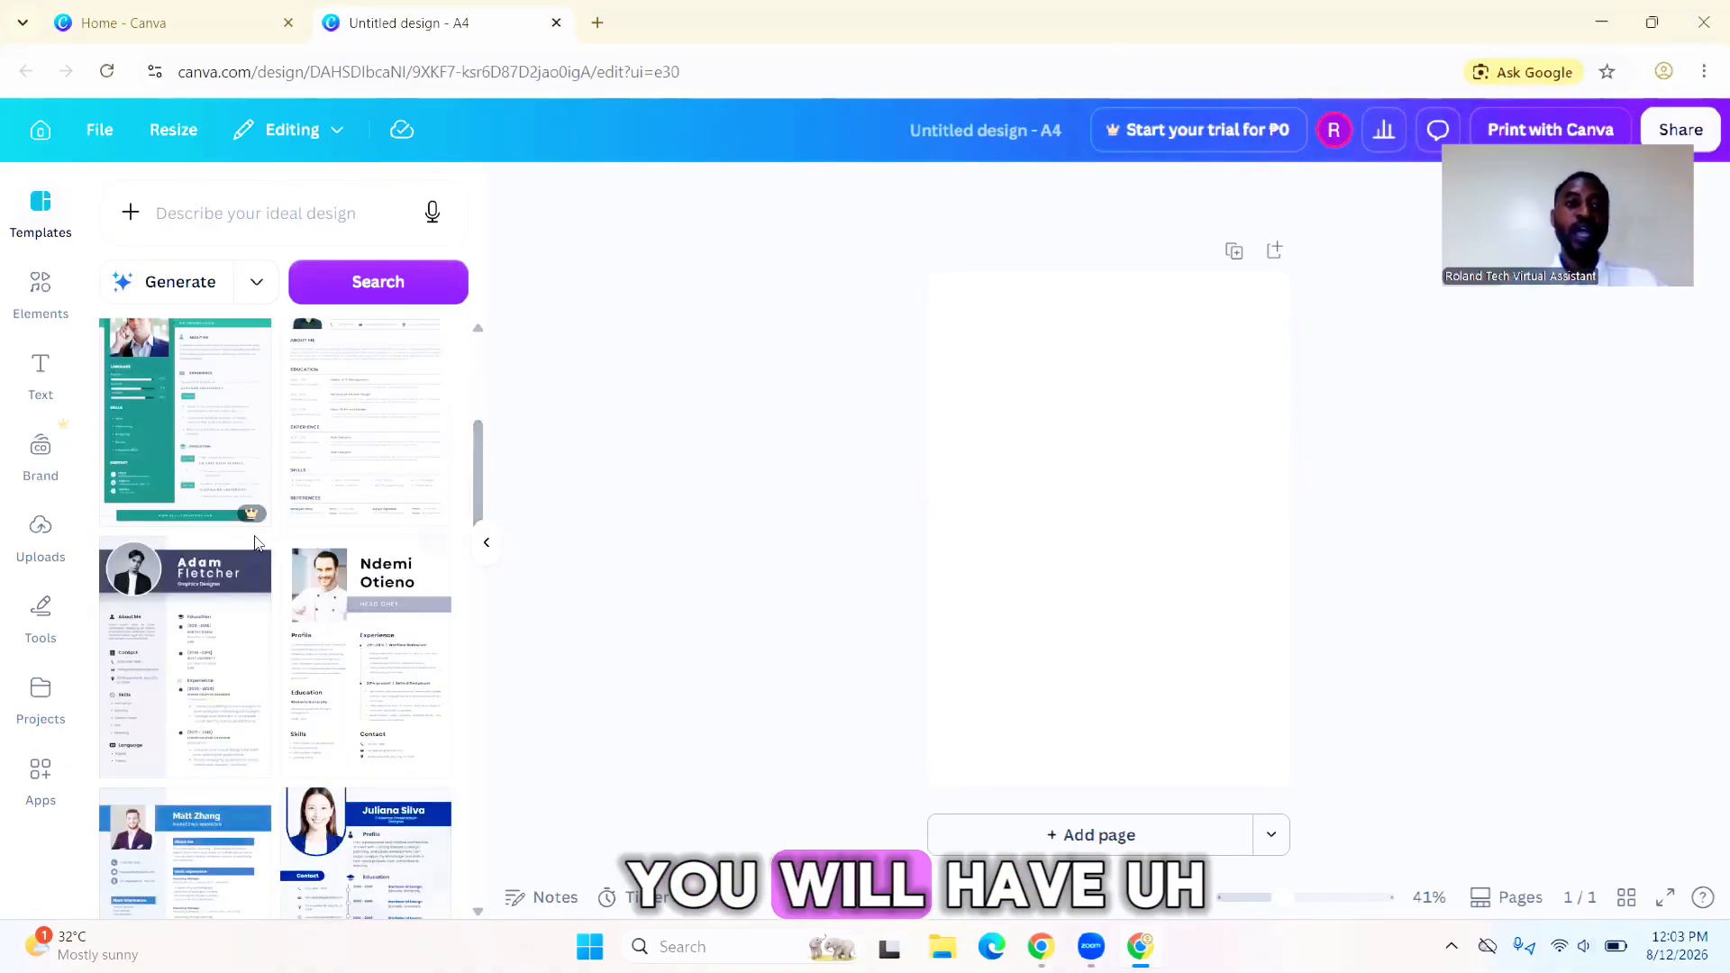
mouse_move(252, 523)
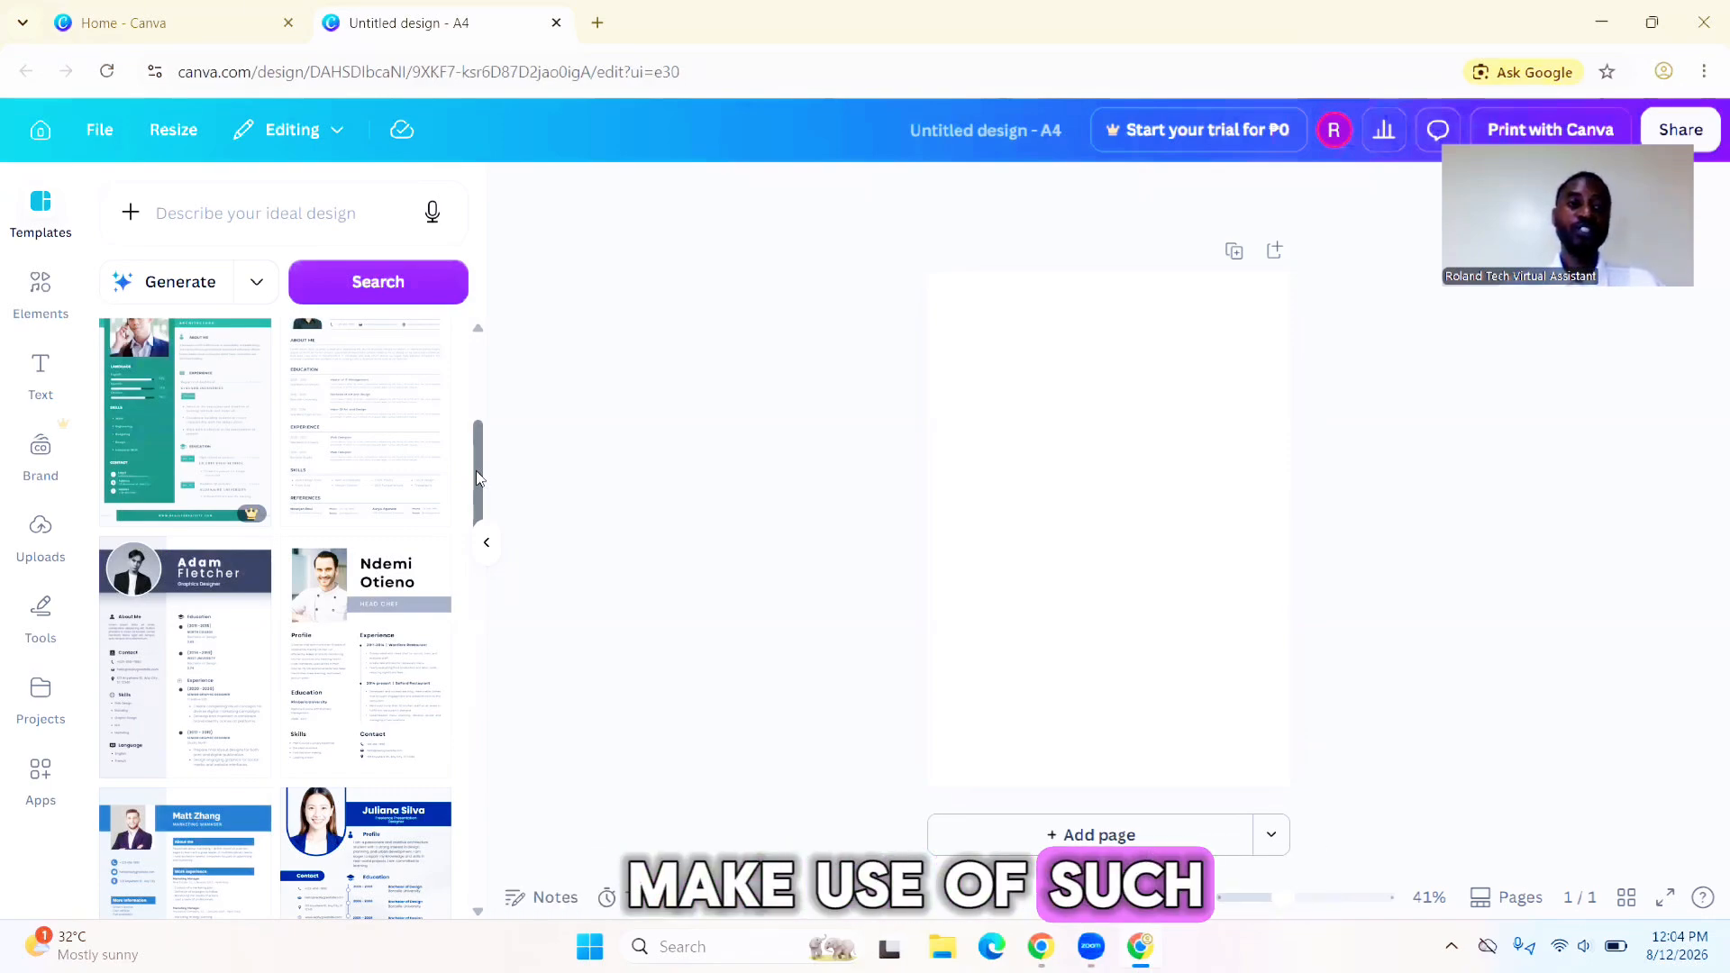
drag(477, 470, 480, 361)
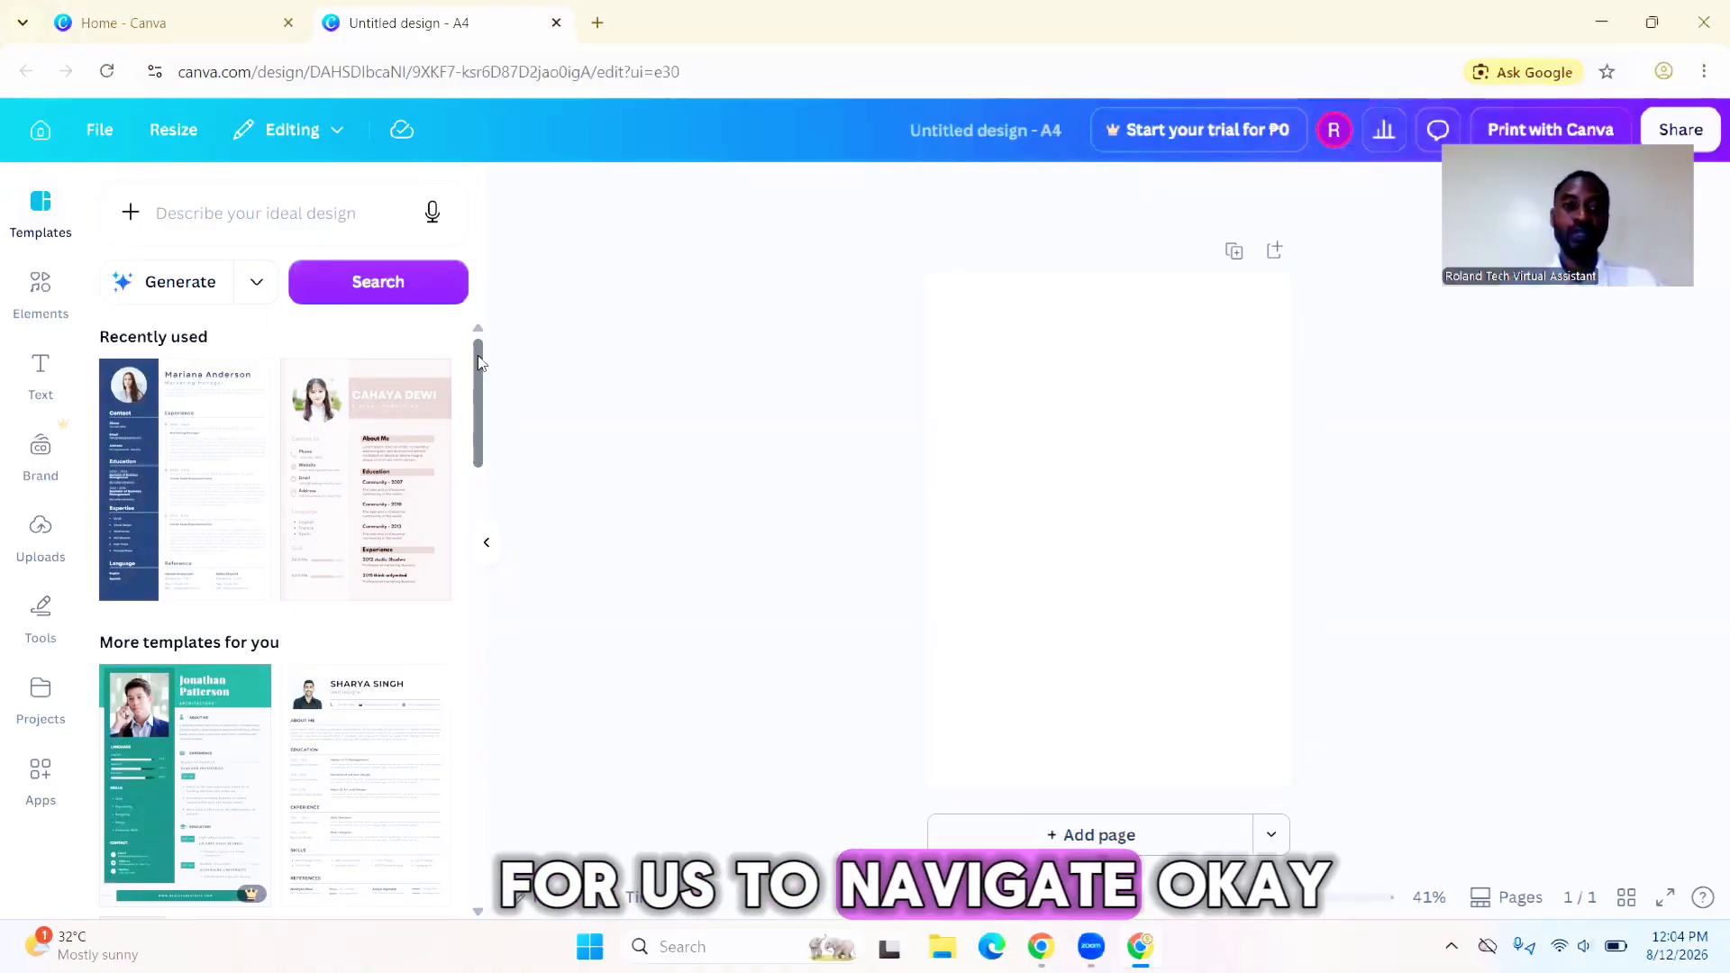
drag(477, 362, 469, 445)
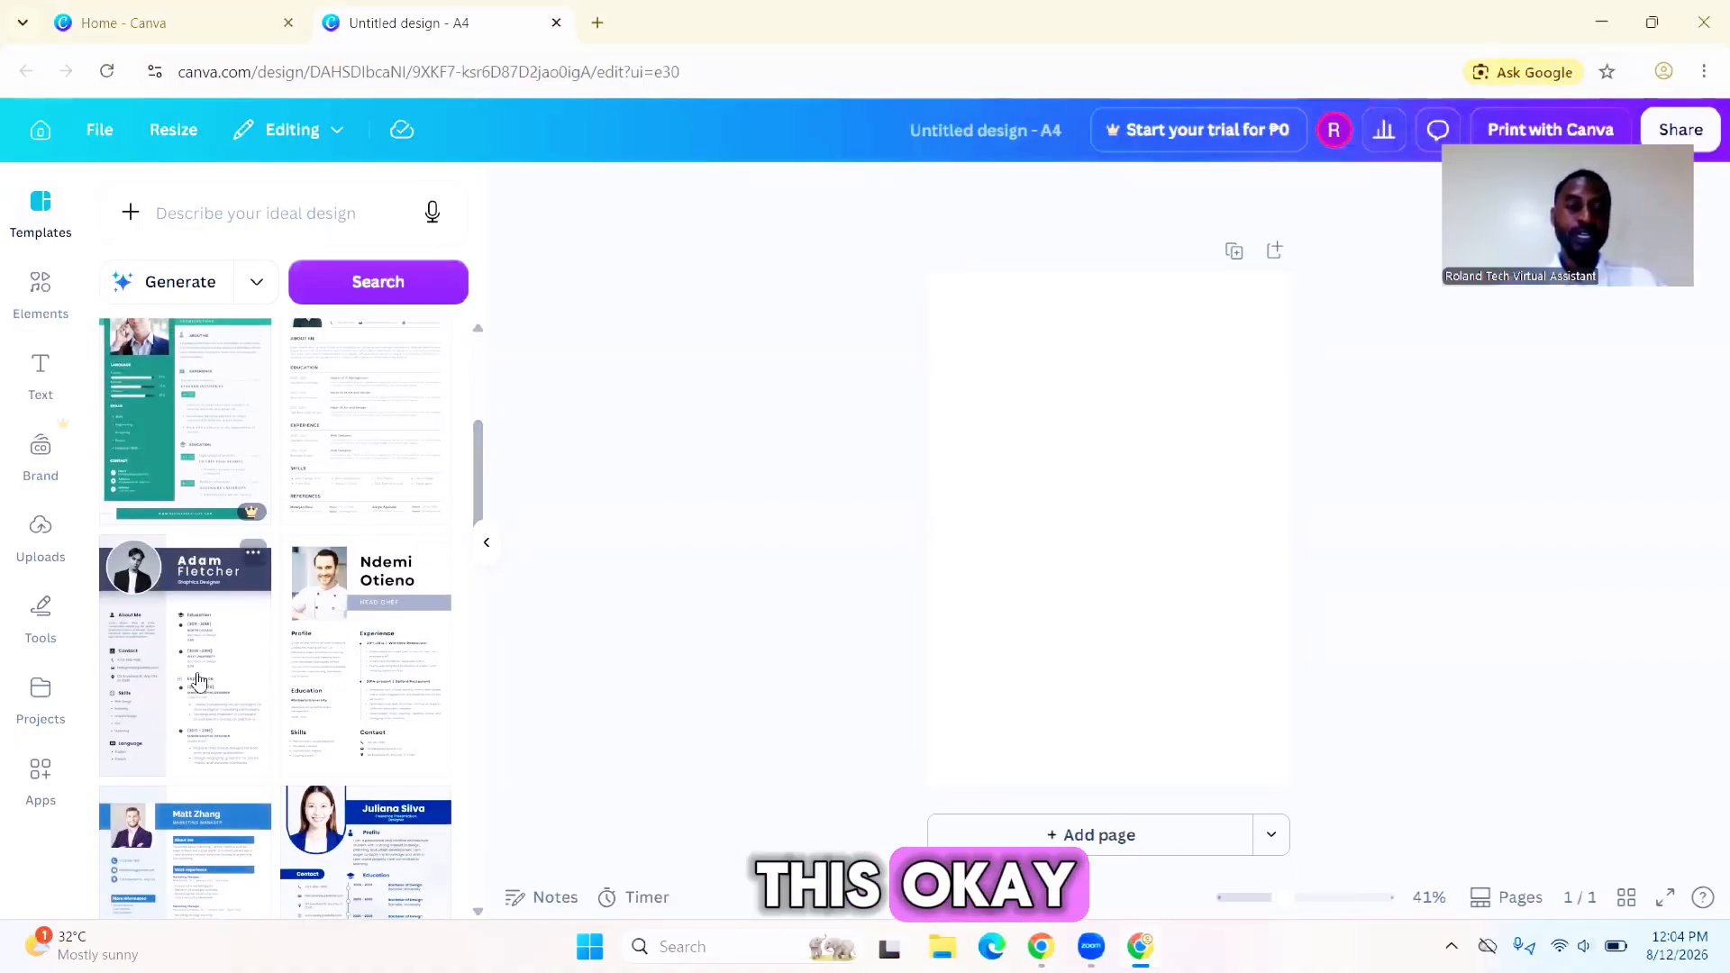
click(360, 662)
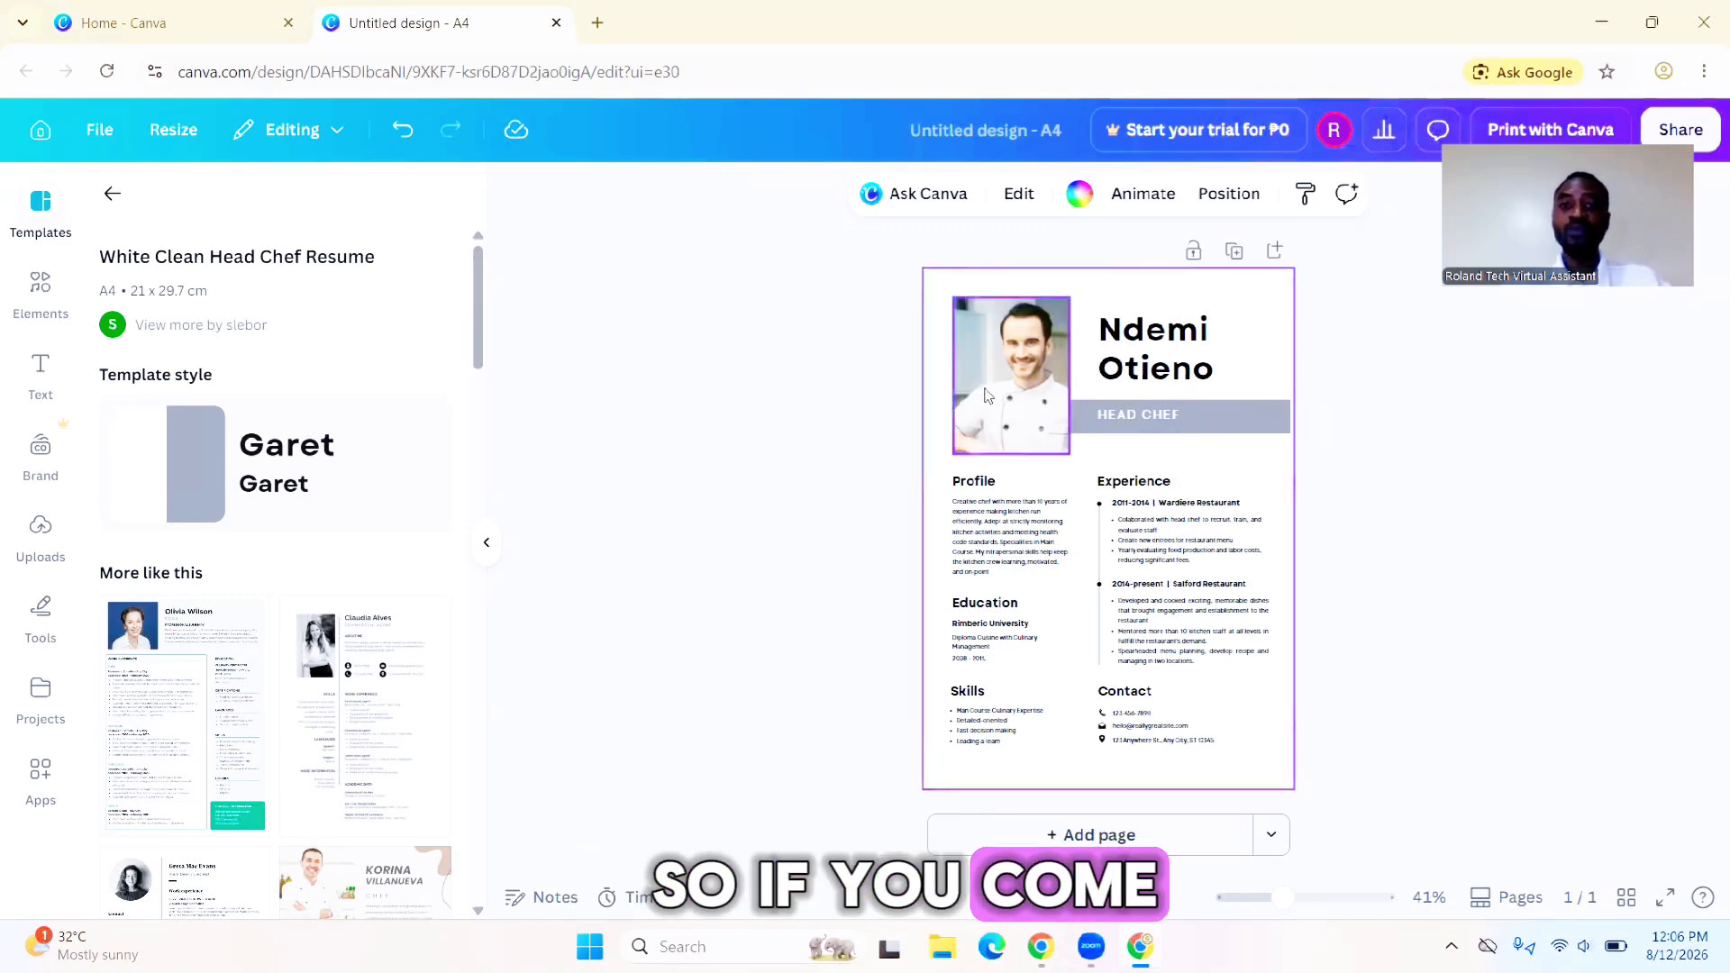
- Open the uploads library and look through the computer's Downloads folder for a picture without uploading one
click(1019, 405)
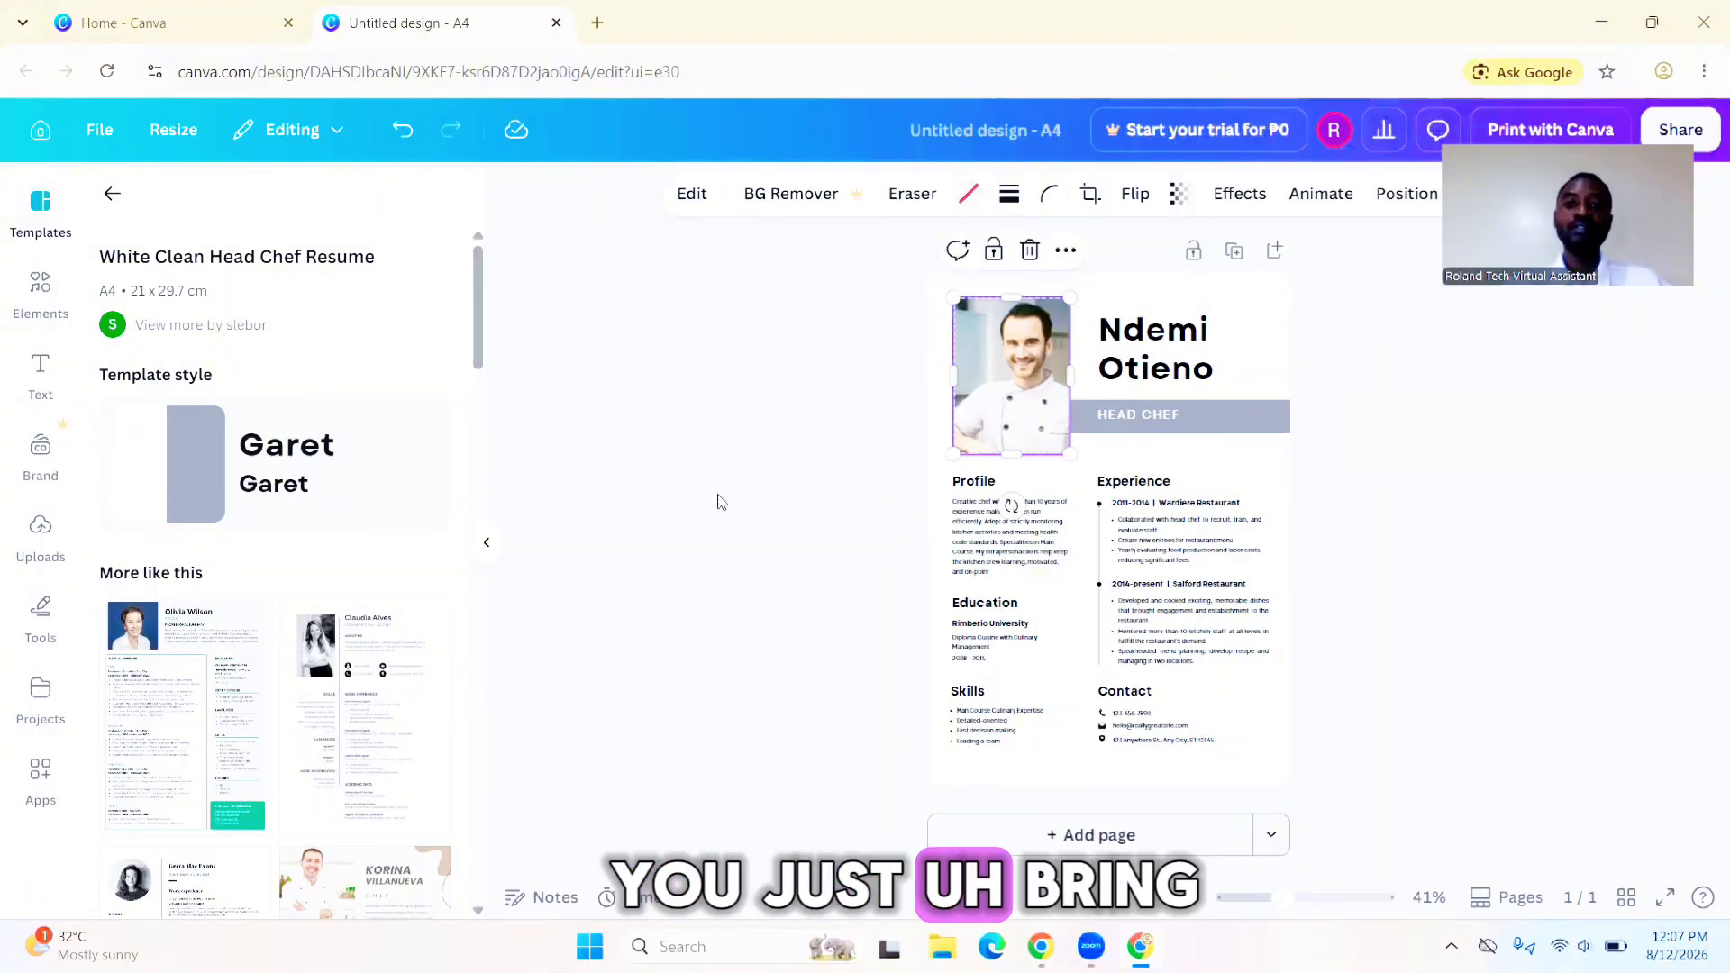
click(41, 536)
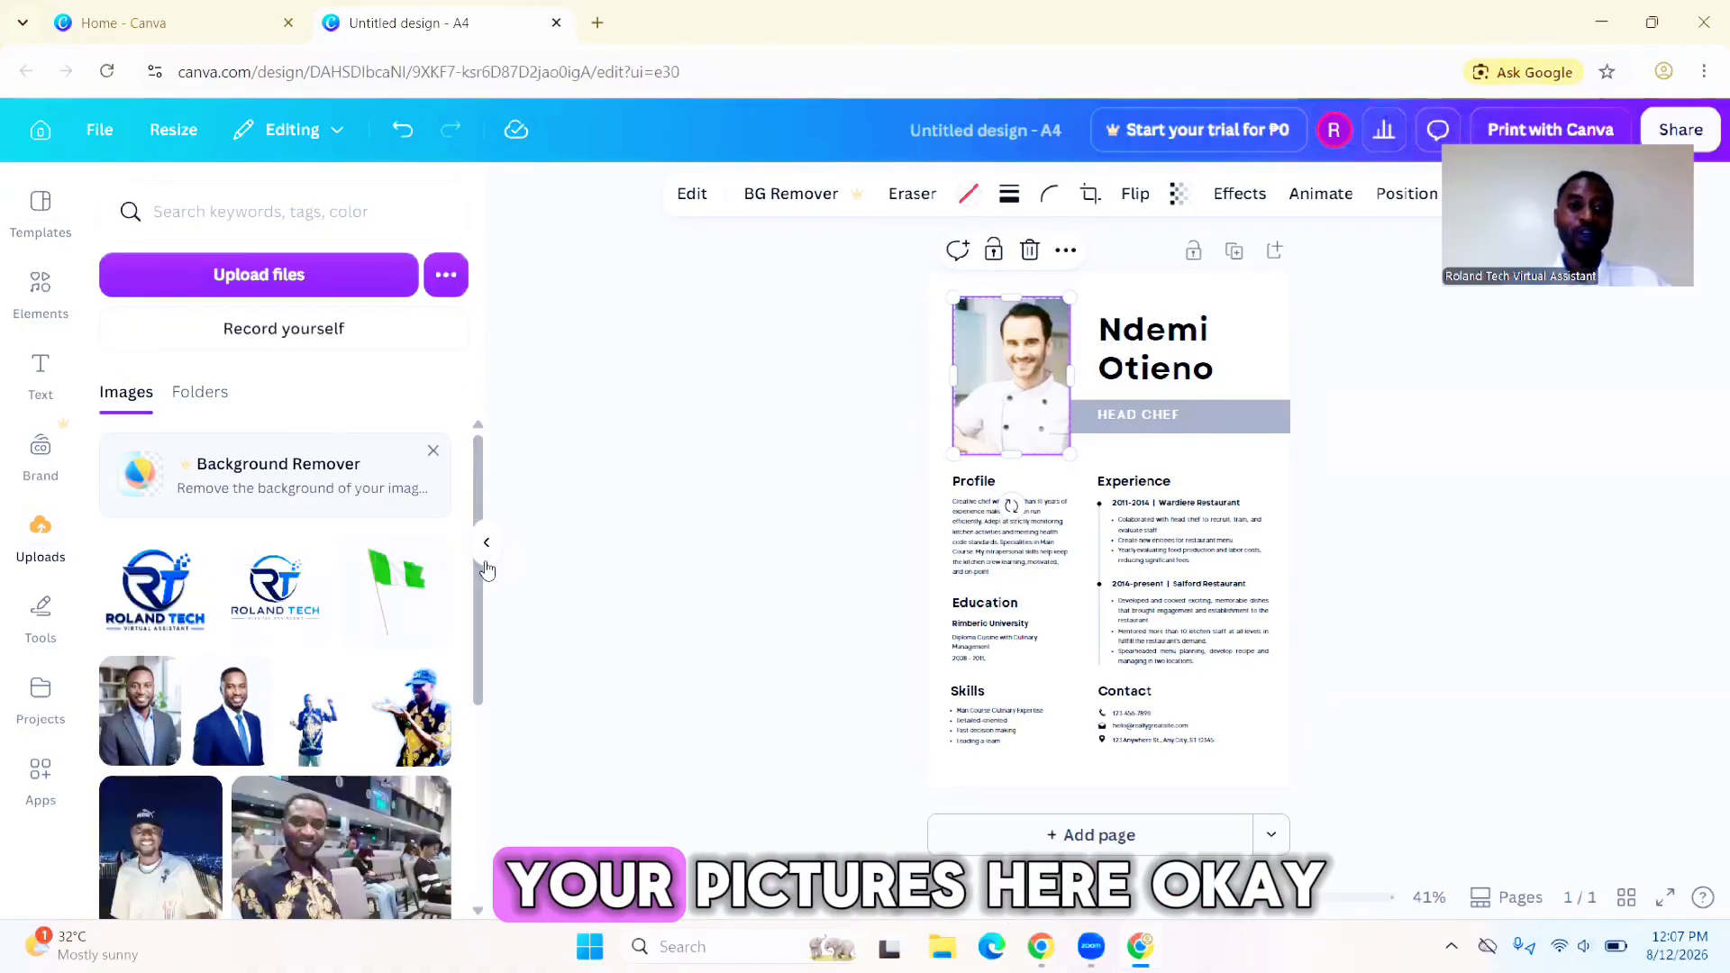
mouse_move(476, 581)
mouse_down()
mouse_move(471, 782)
mouse_move(448, 566)
mouse_up()
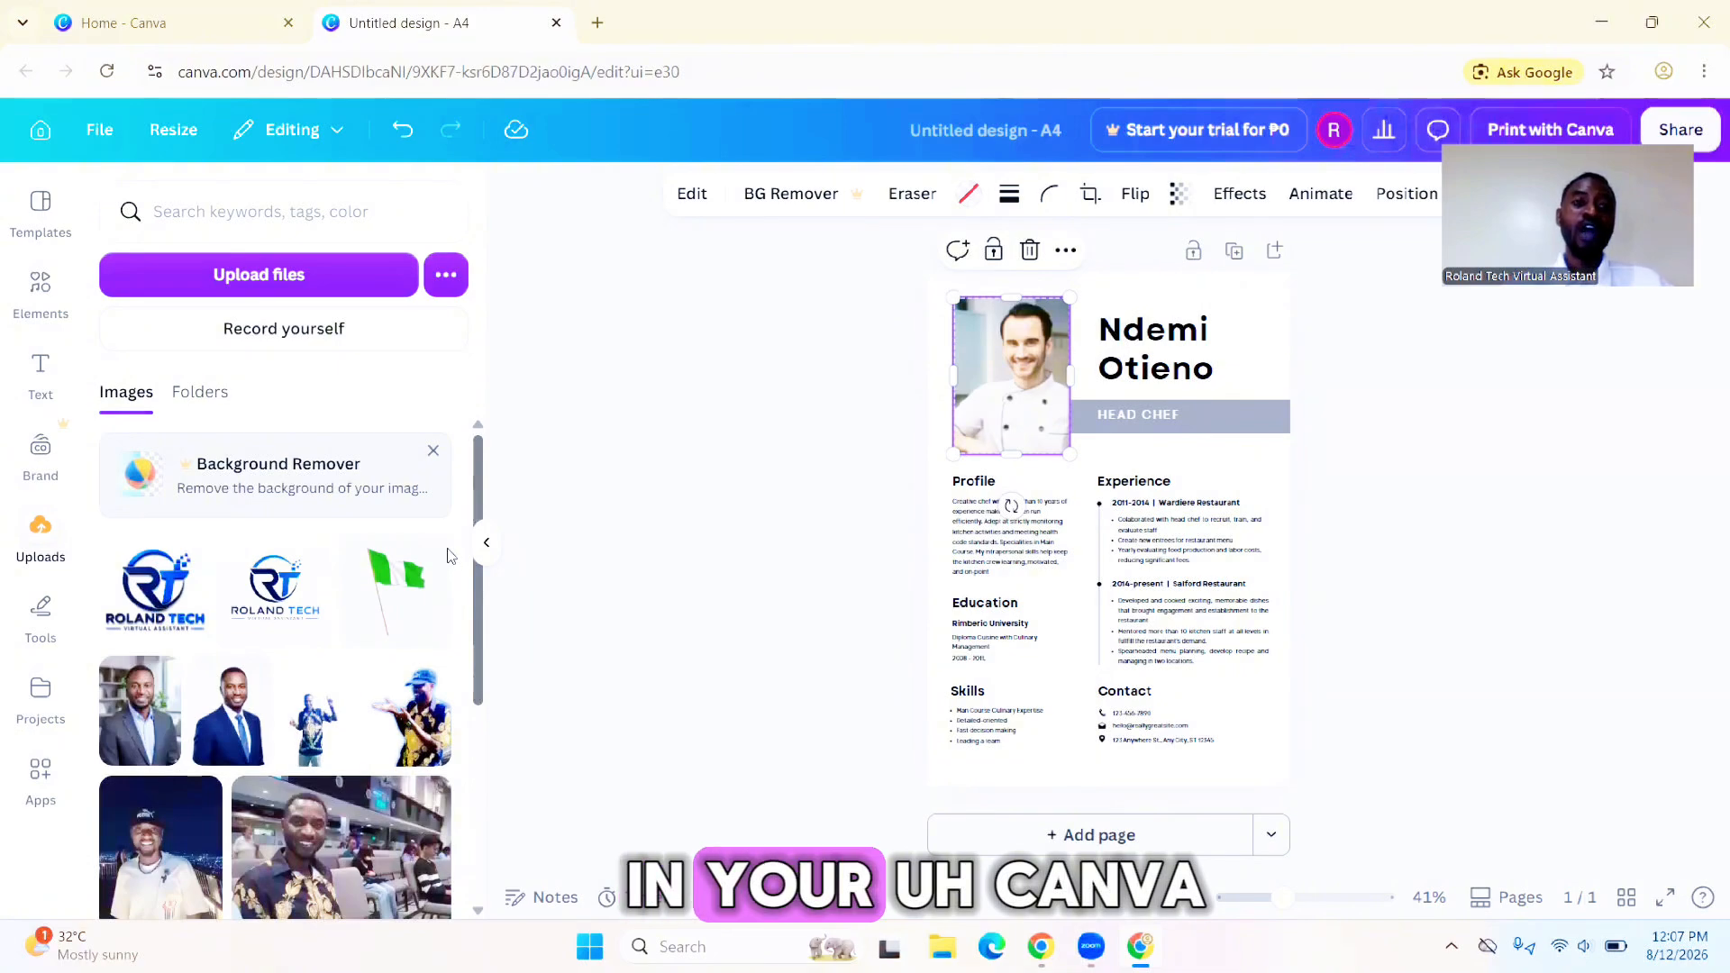
click(305, 280)
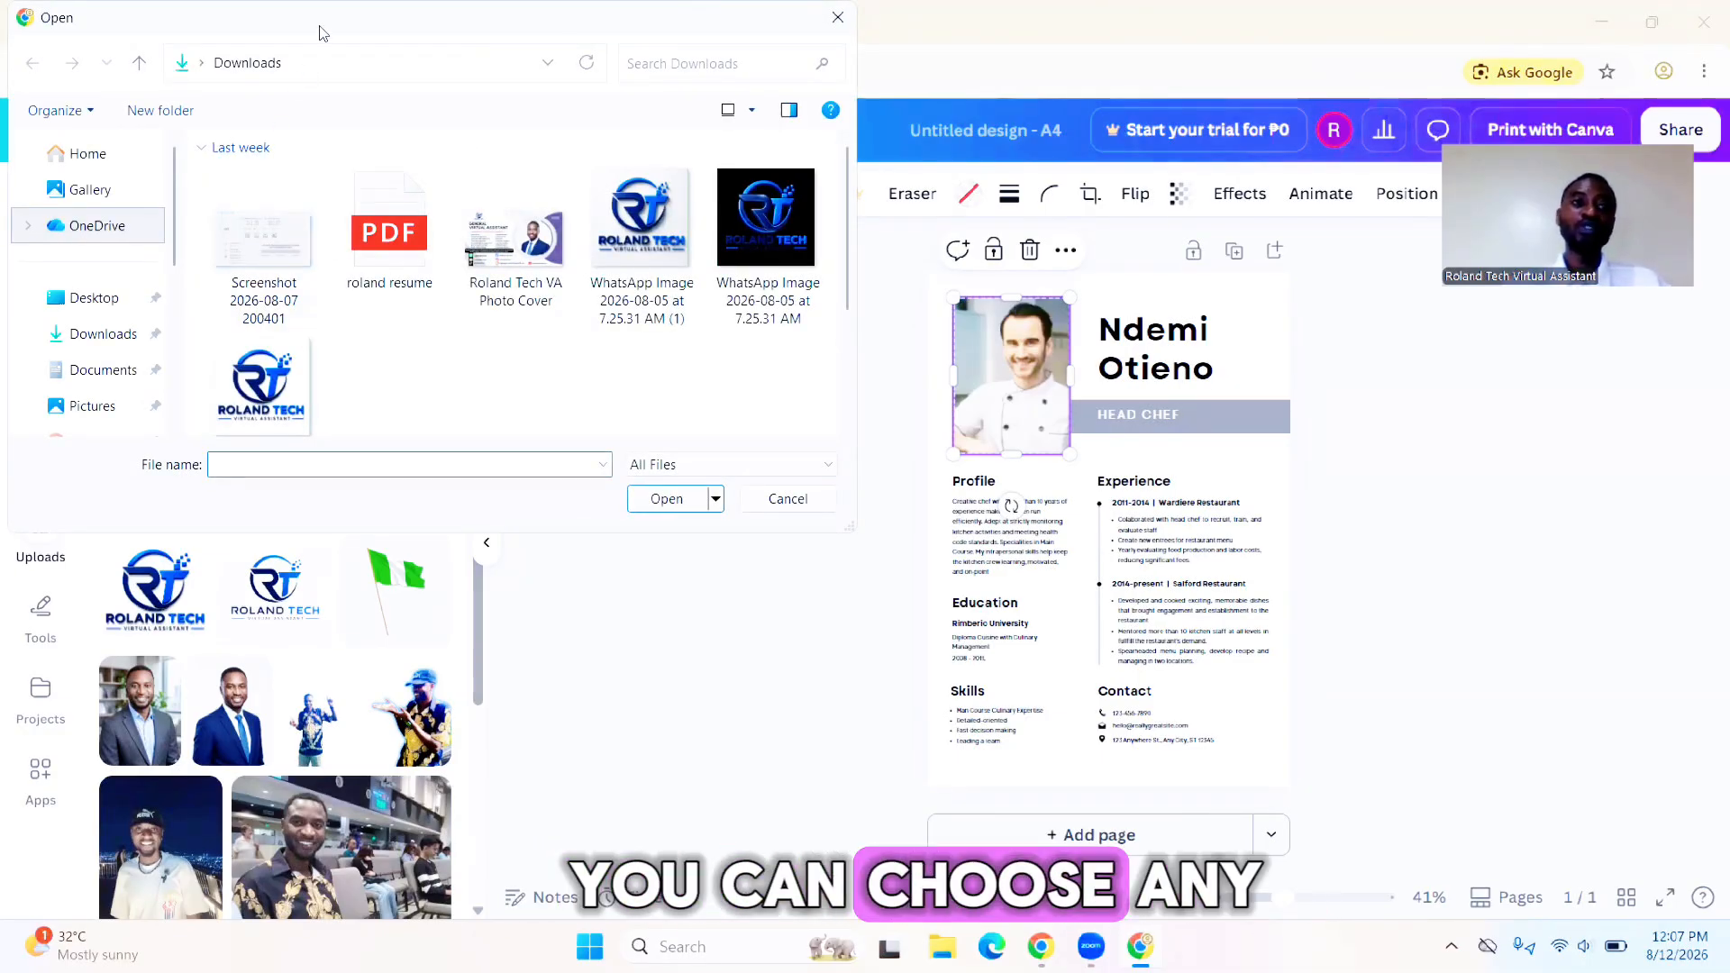
drag(317, 31, 337, 164)
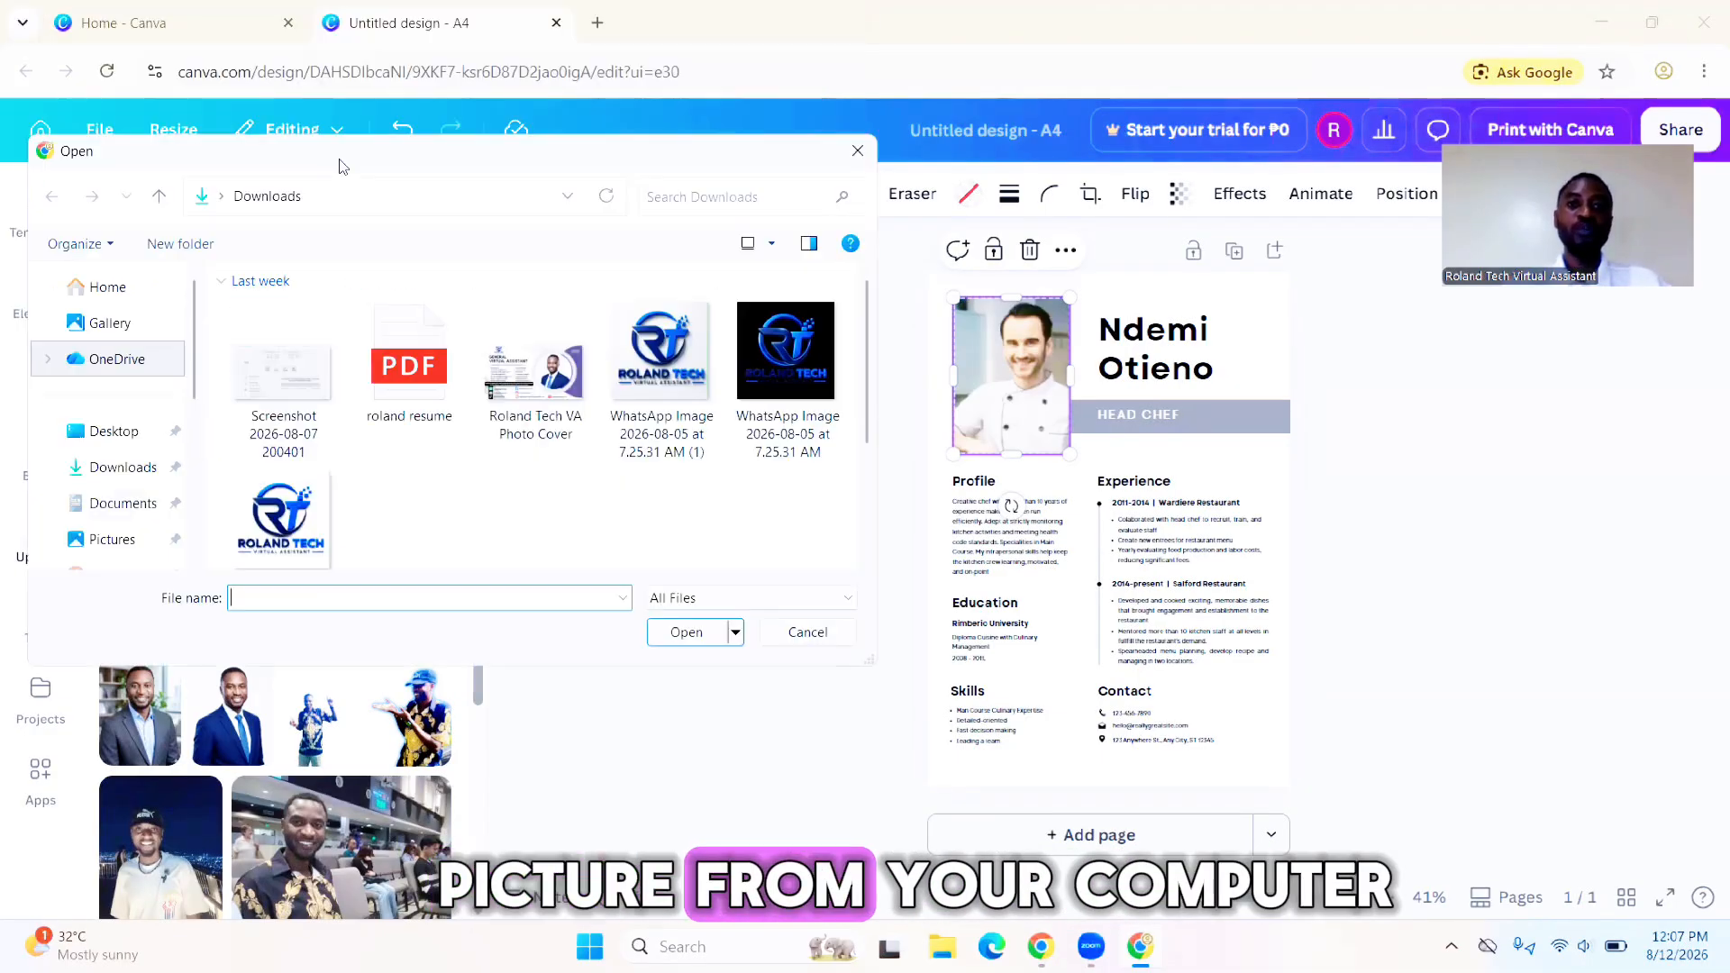
click(858, 150)
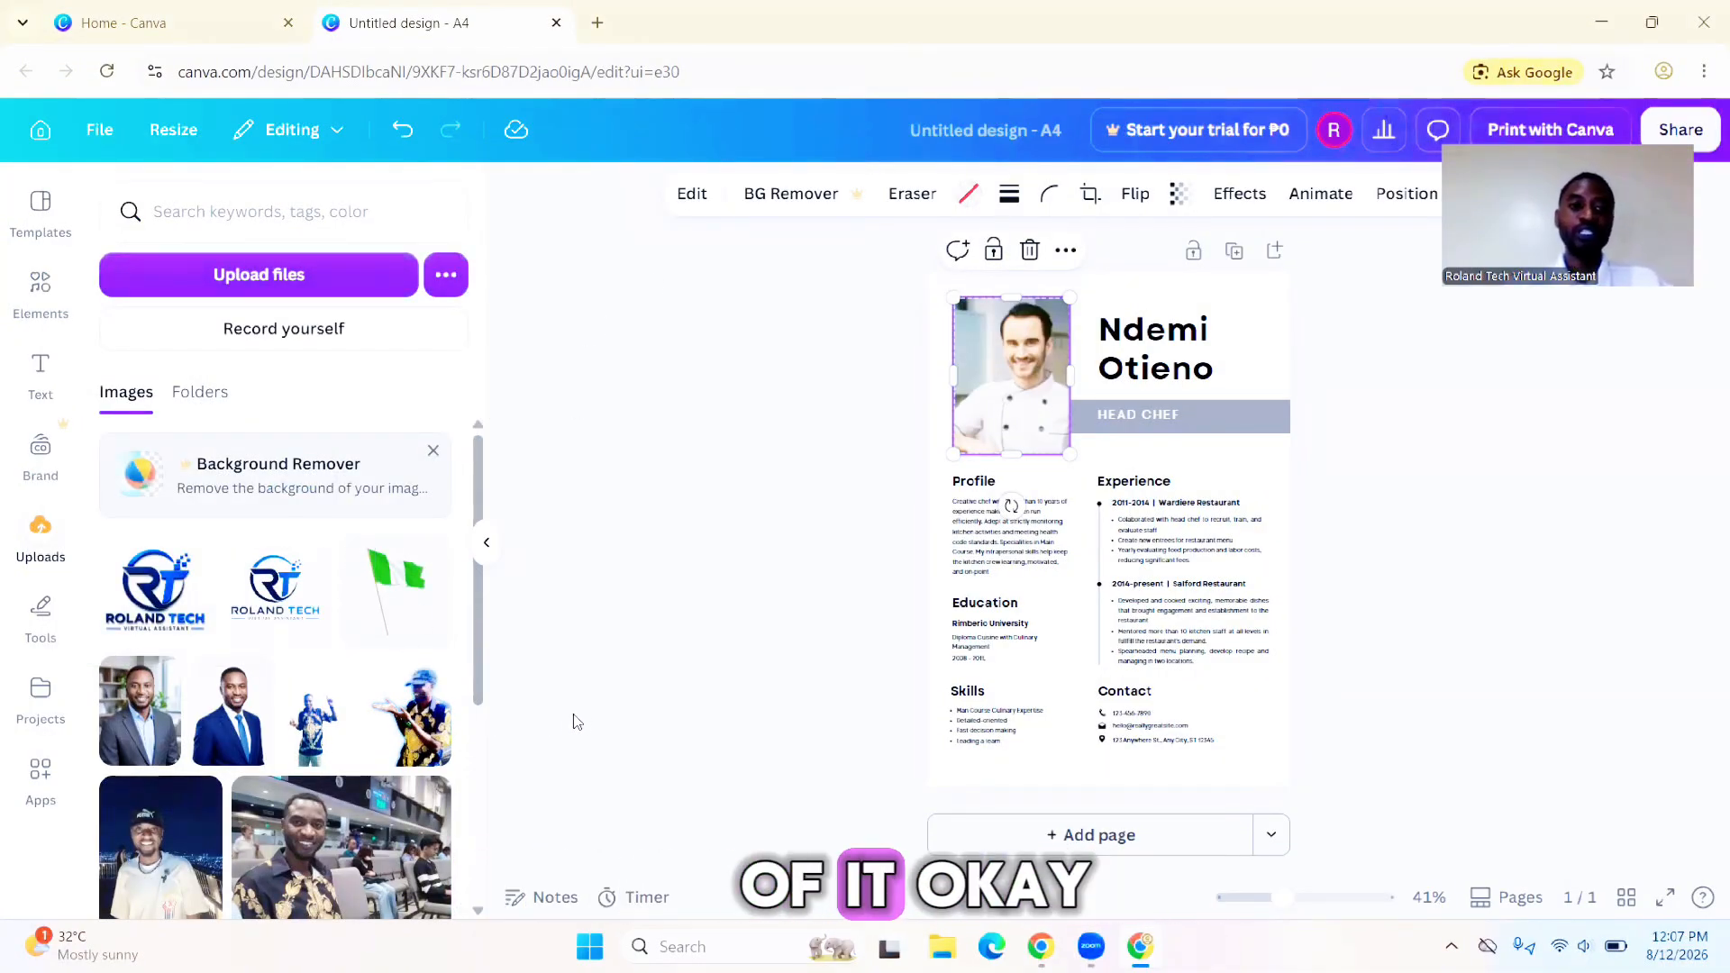
- Add the uploaded photo of the man in the blue suit to the page and shrink it
drag(484, 660, 484, 692)
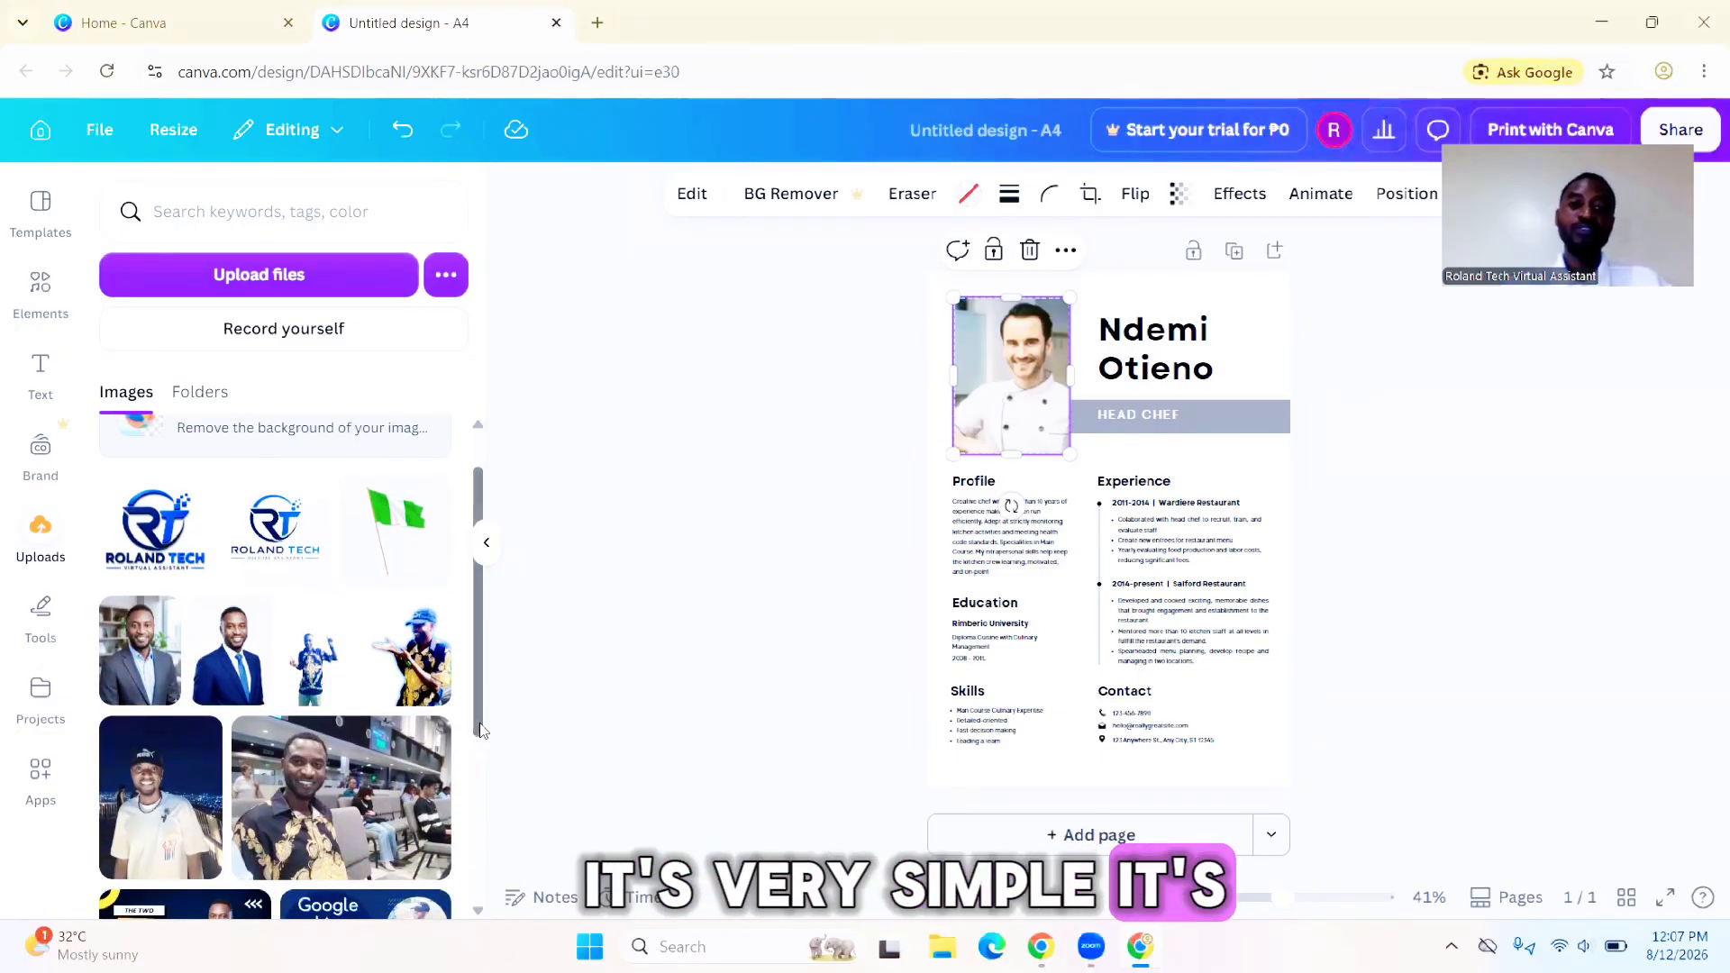
scroll(487, 793, down, 3)
drag(494, 846, 487, 696)
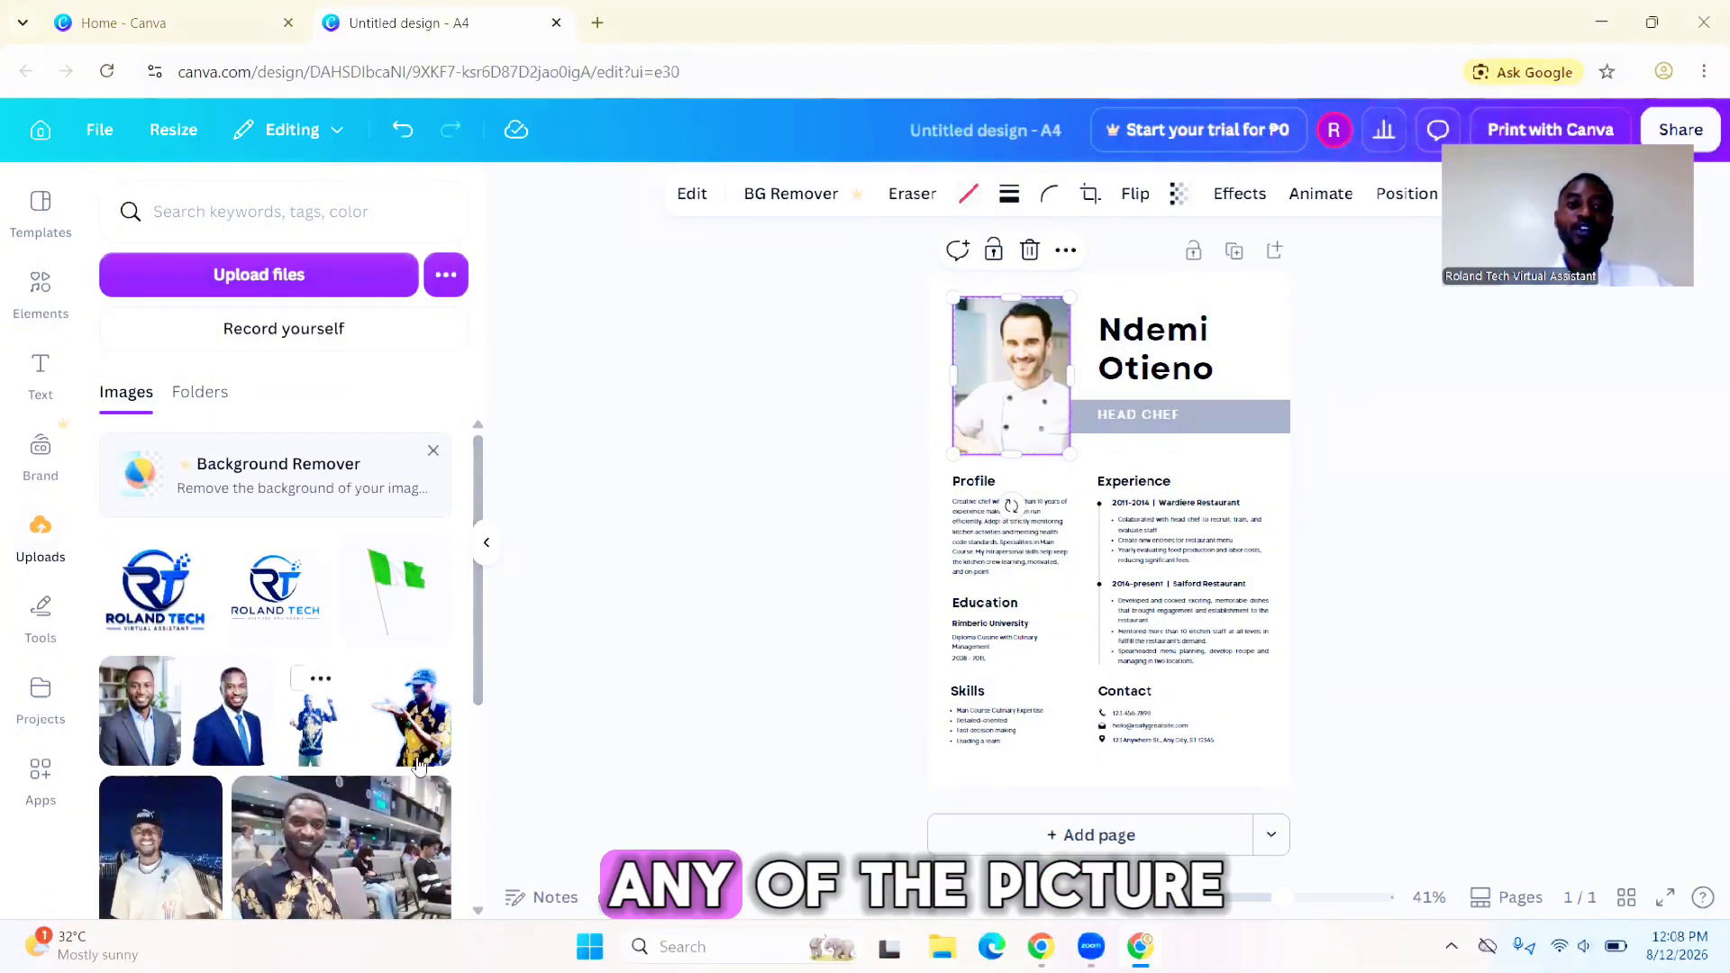
click(241, 741)
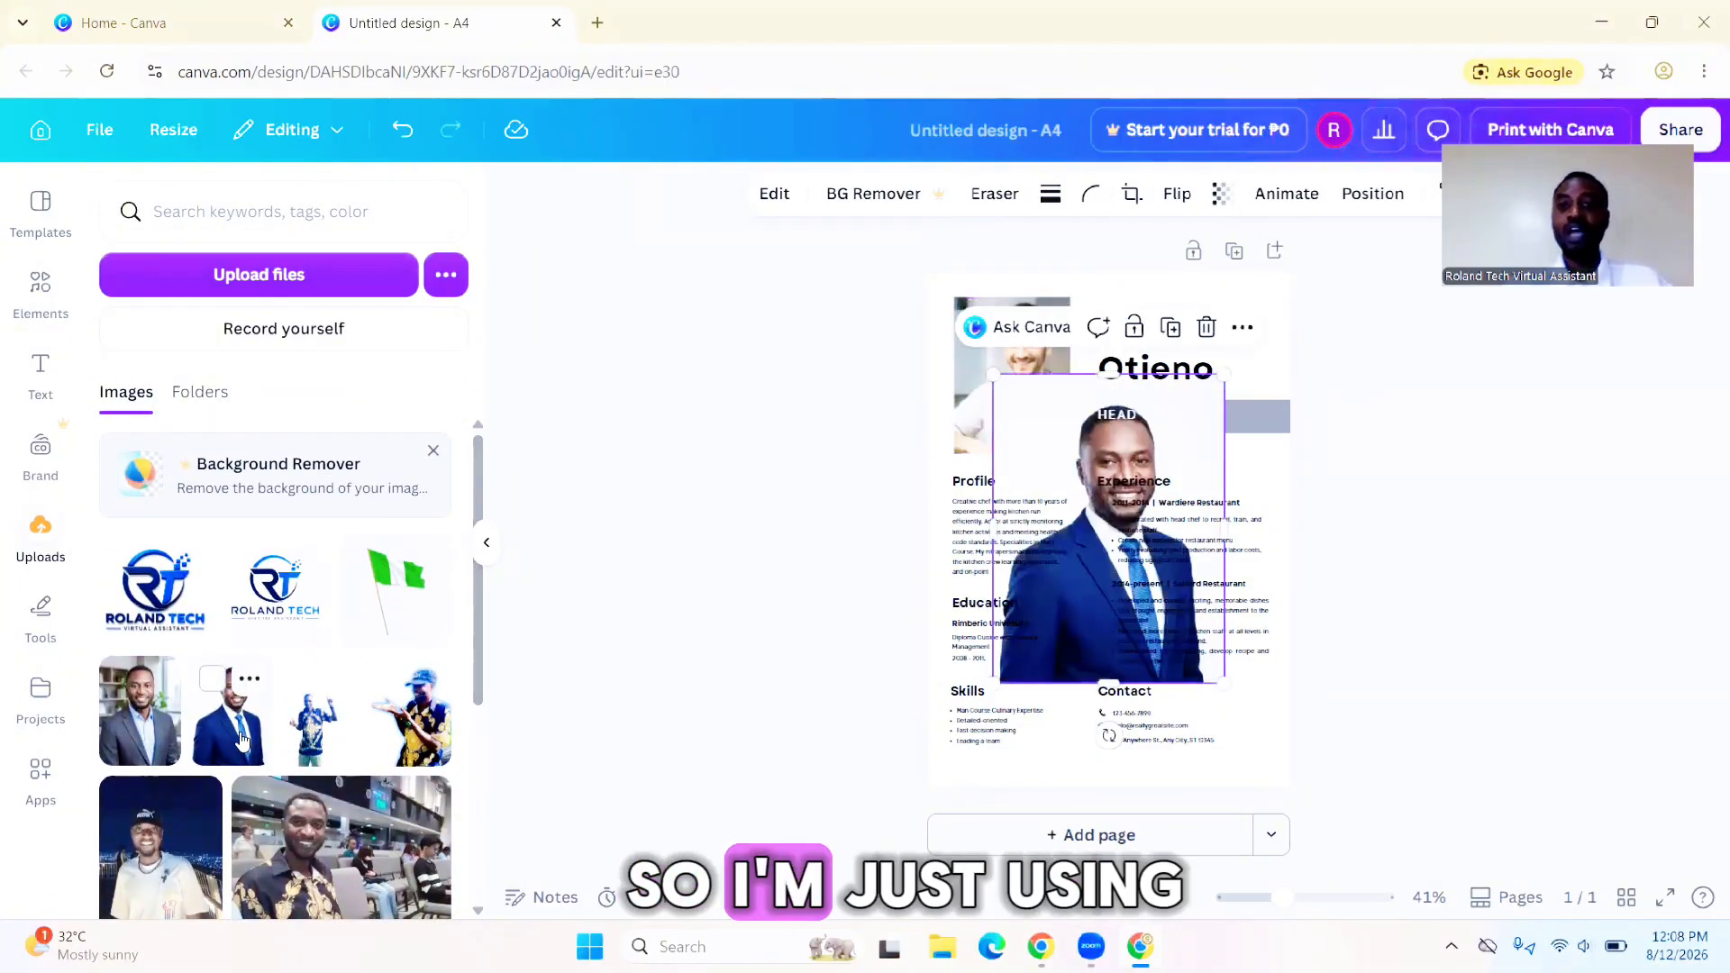
drag(1065, 451, 1041, 535)
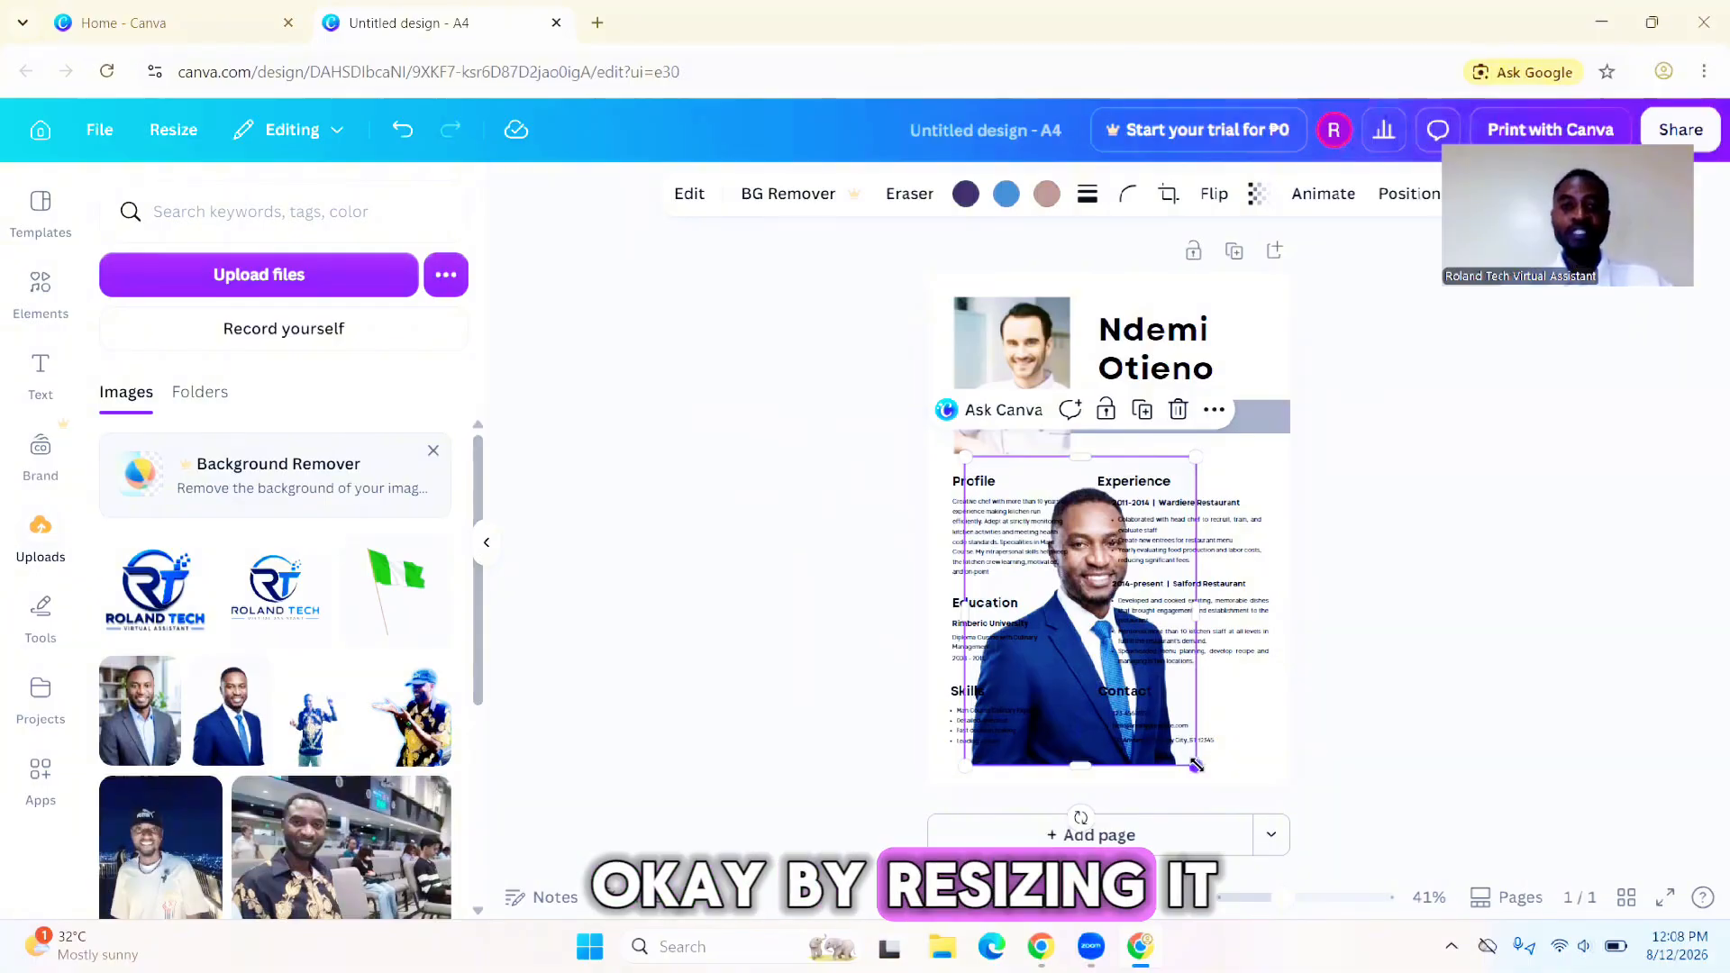
drag(1196, 764, 1102, 621)
- Delete the template's chef photo and move the uploaded portrait into the empty photo frame
click(1038, 352)
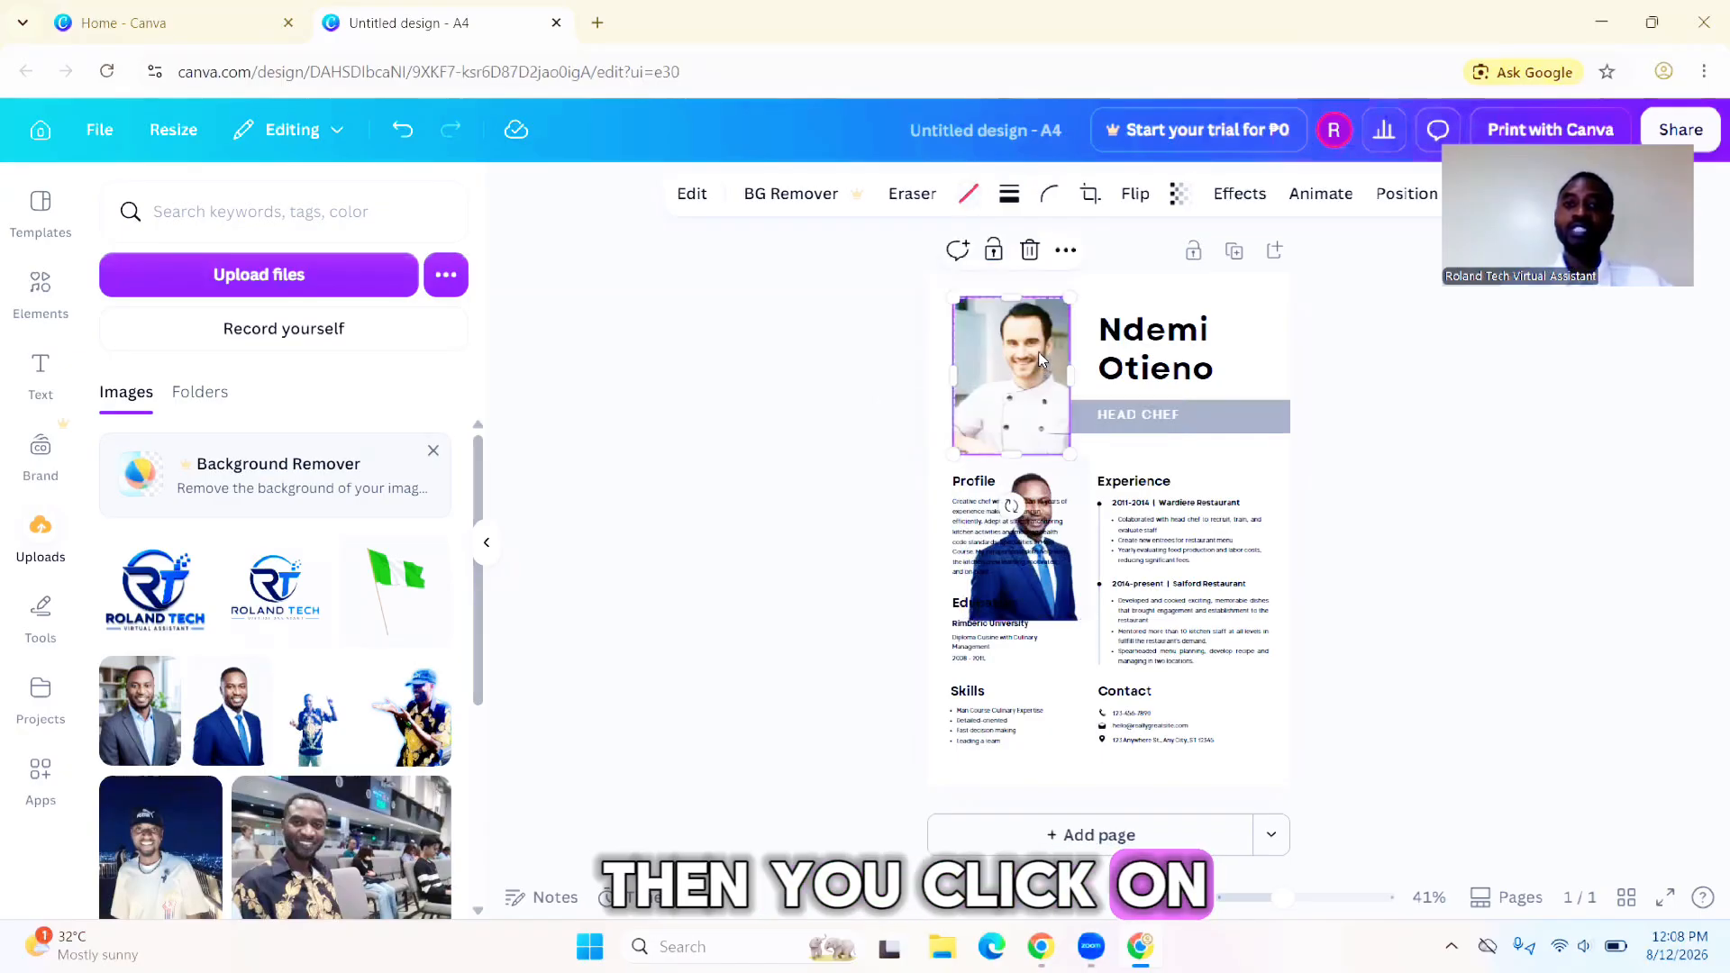
key(Delete)
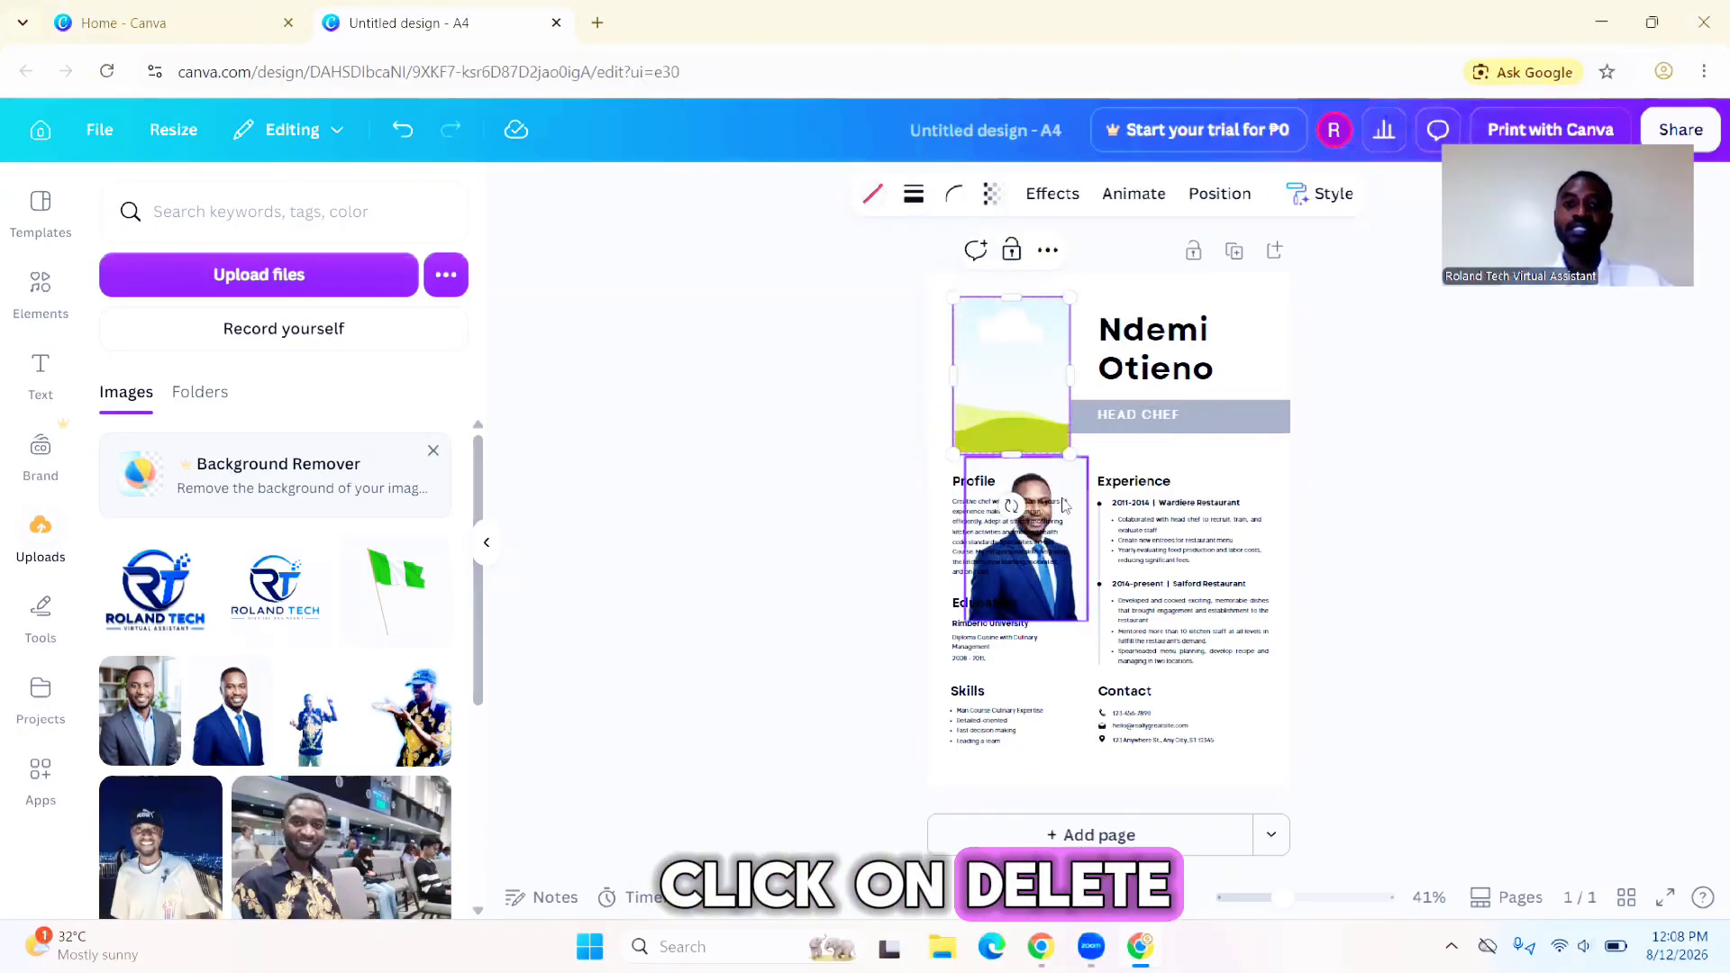
click(1057, 616)
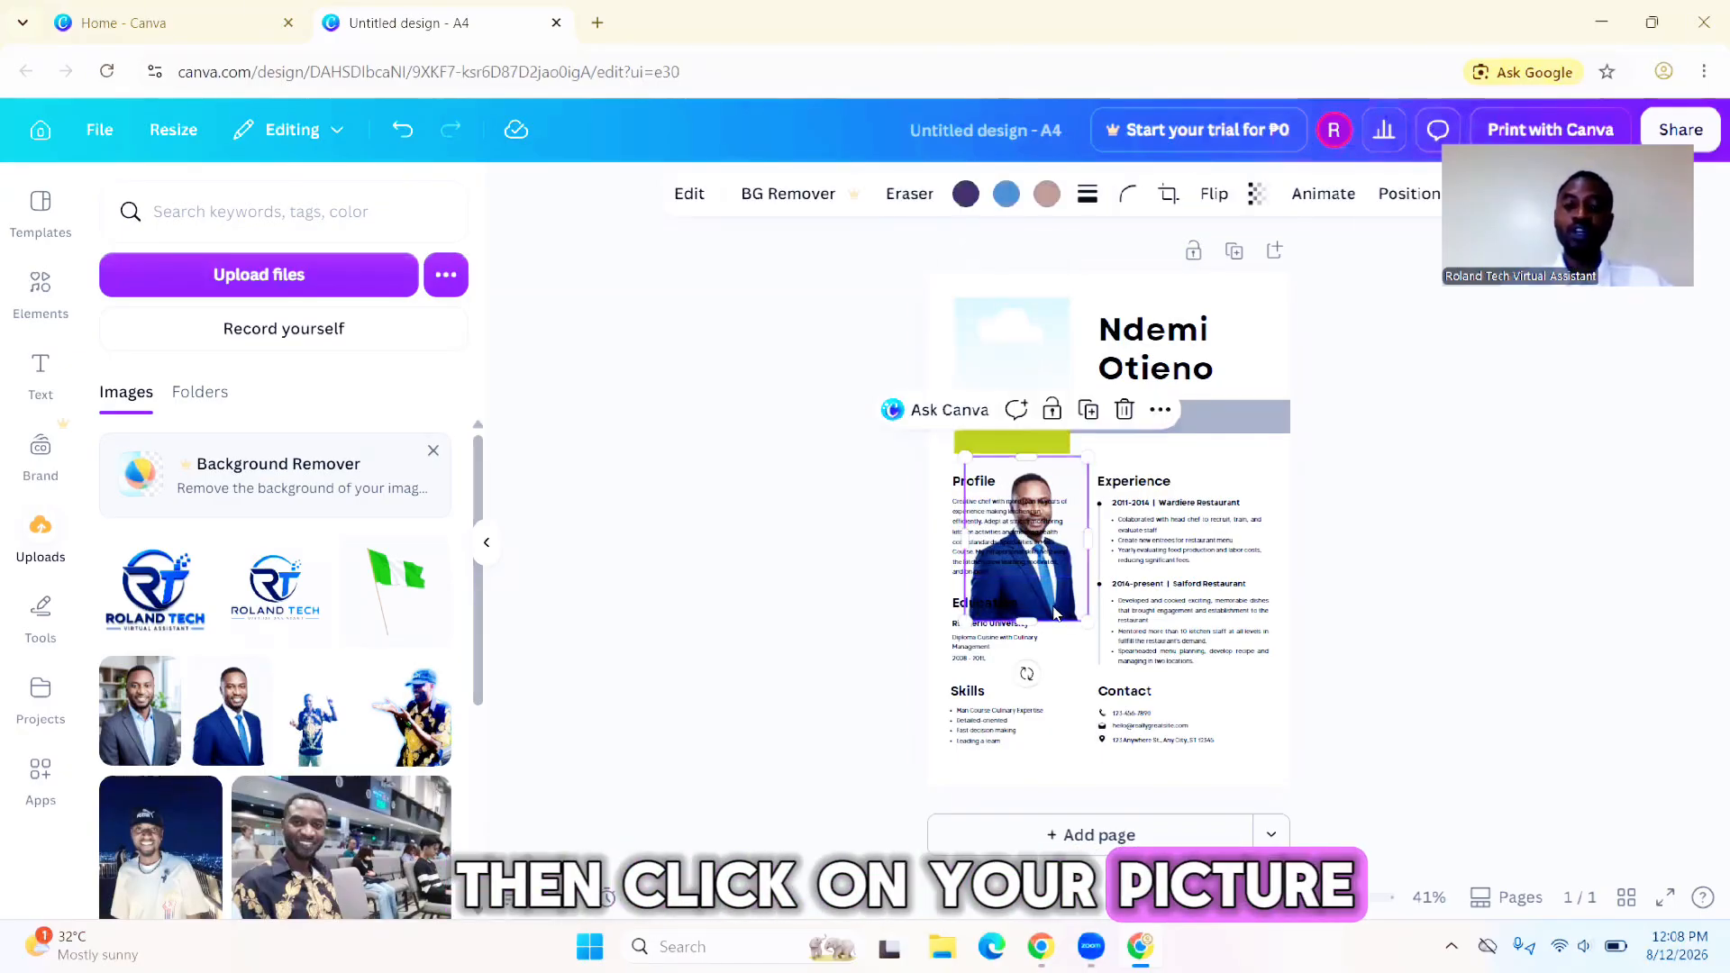
drag(1057, 615, 1035, 441)
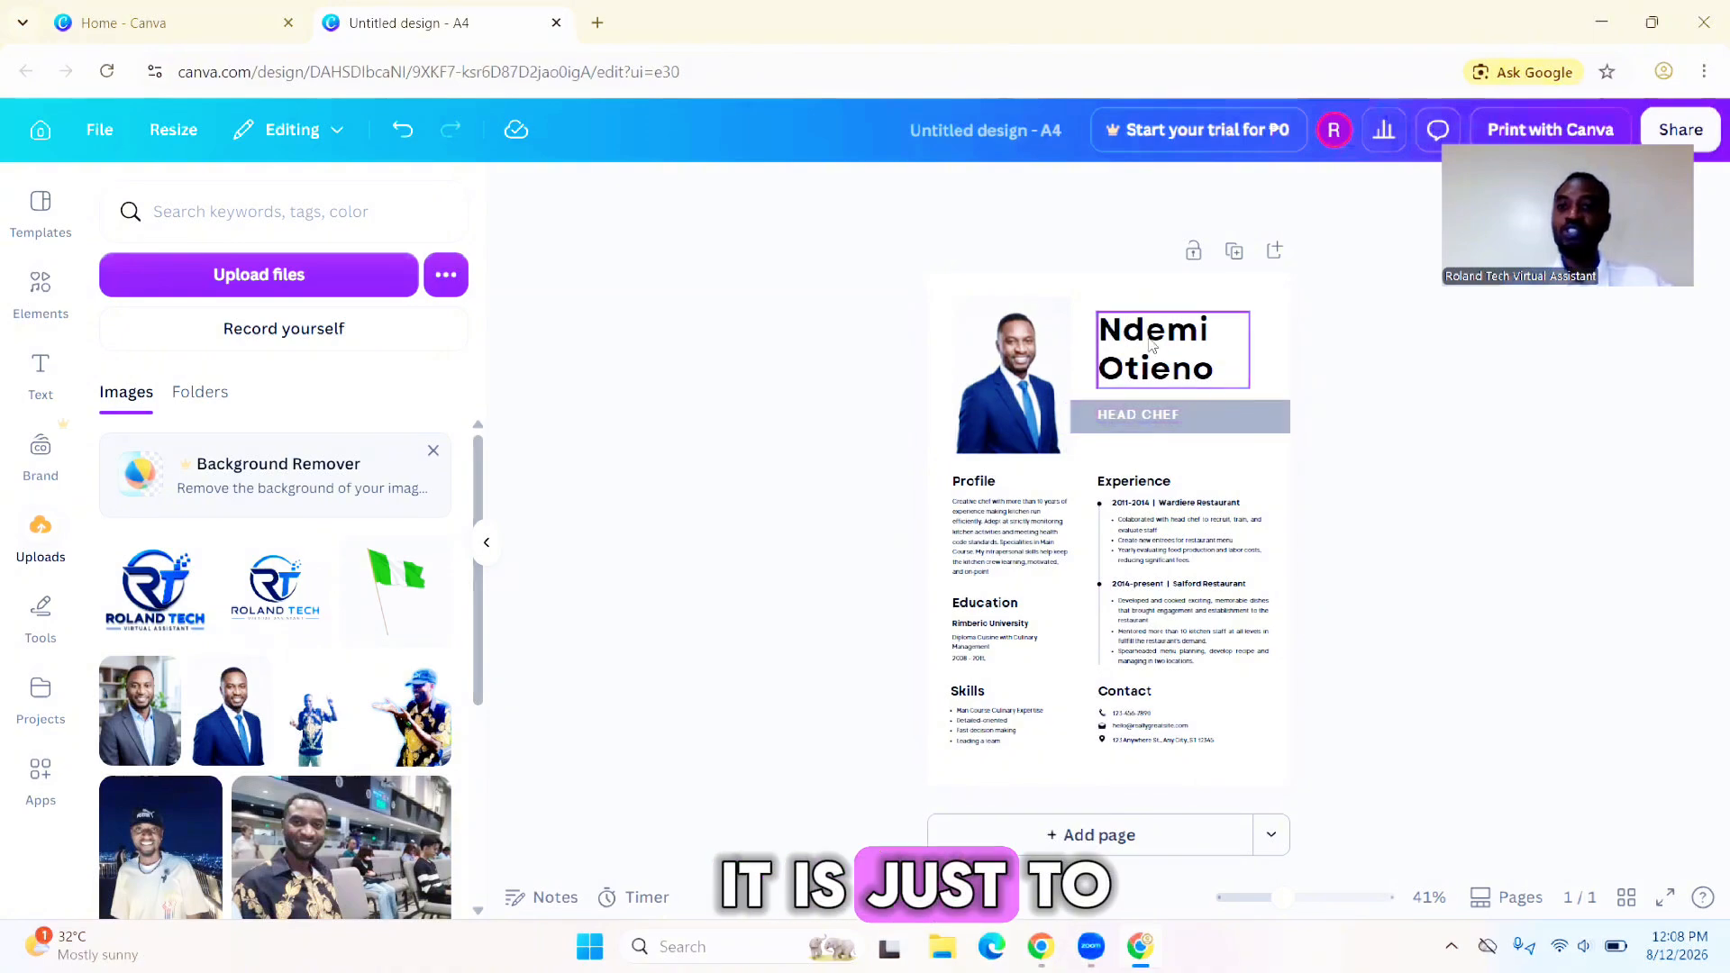
- Clear the name text in the resume header
double_click(1212, 370)
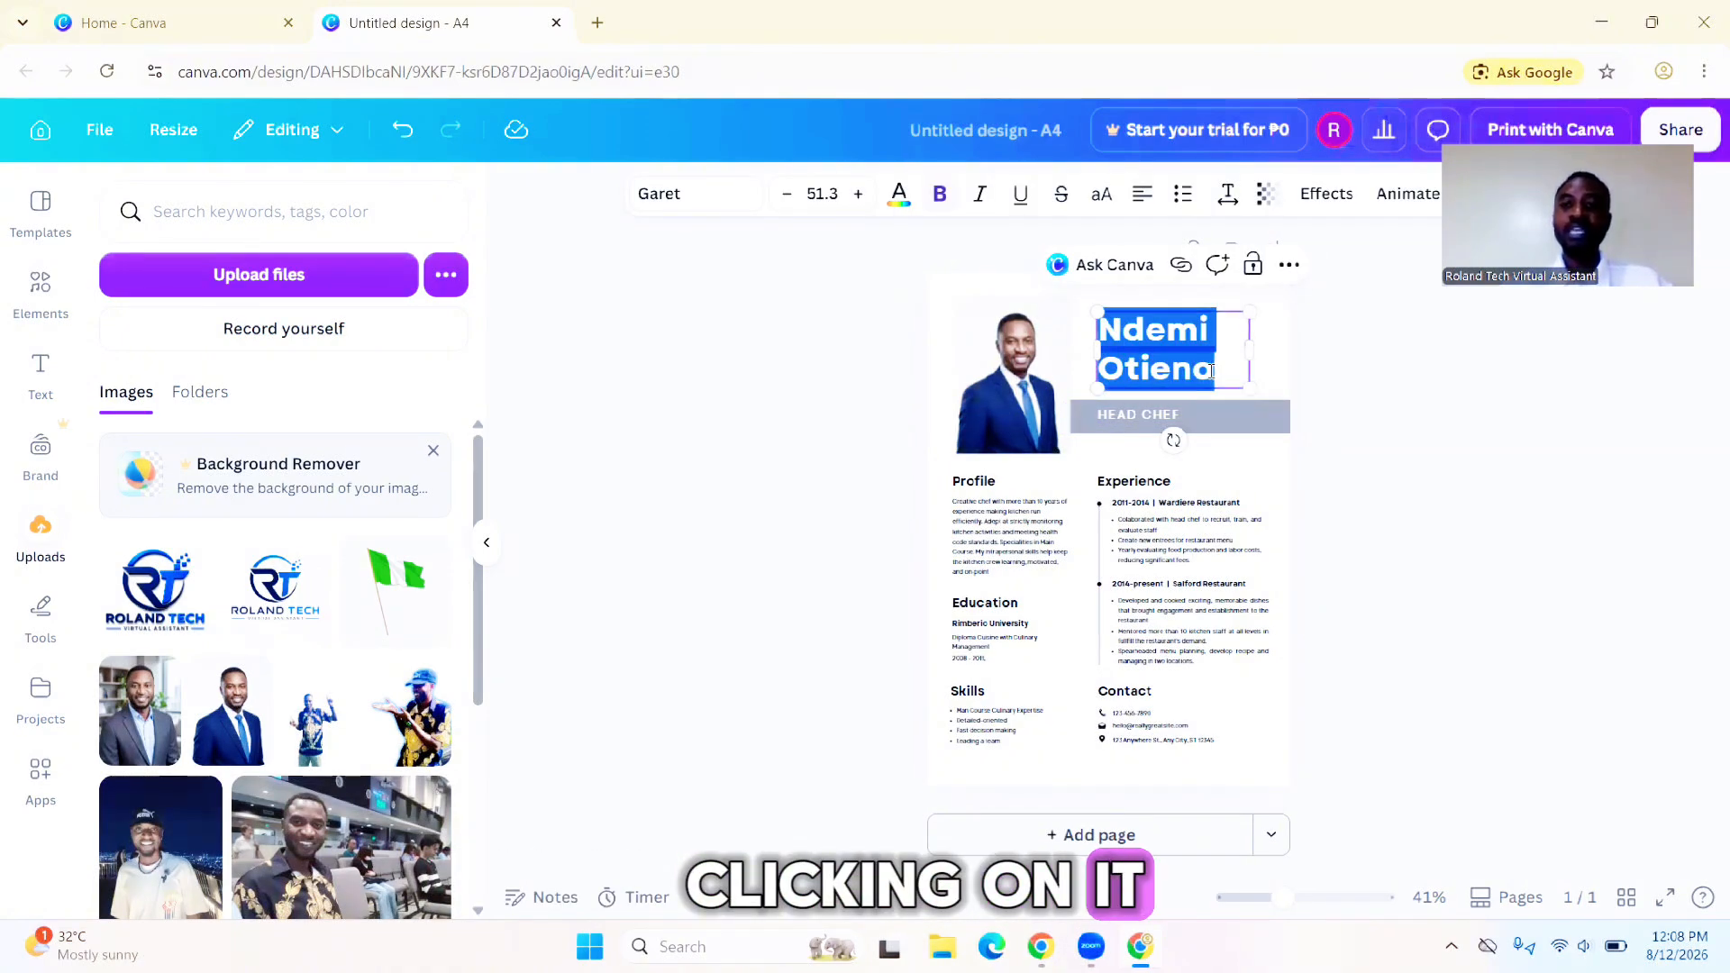
key(BackSpace)
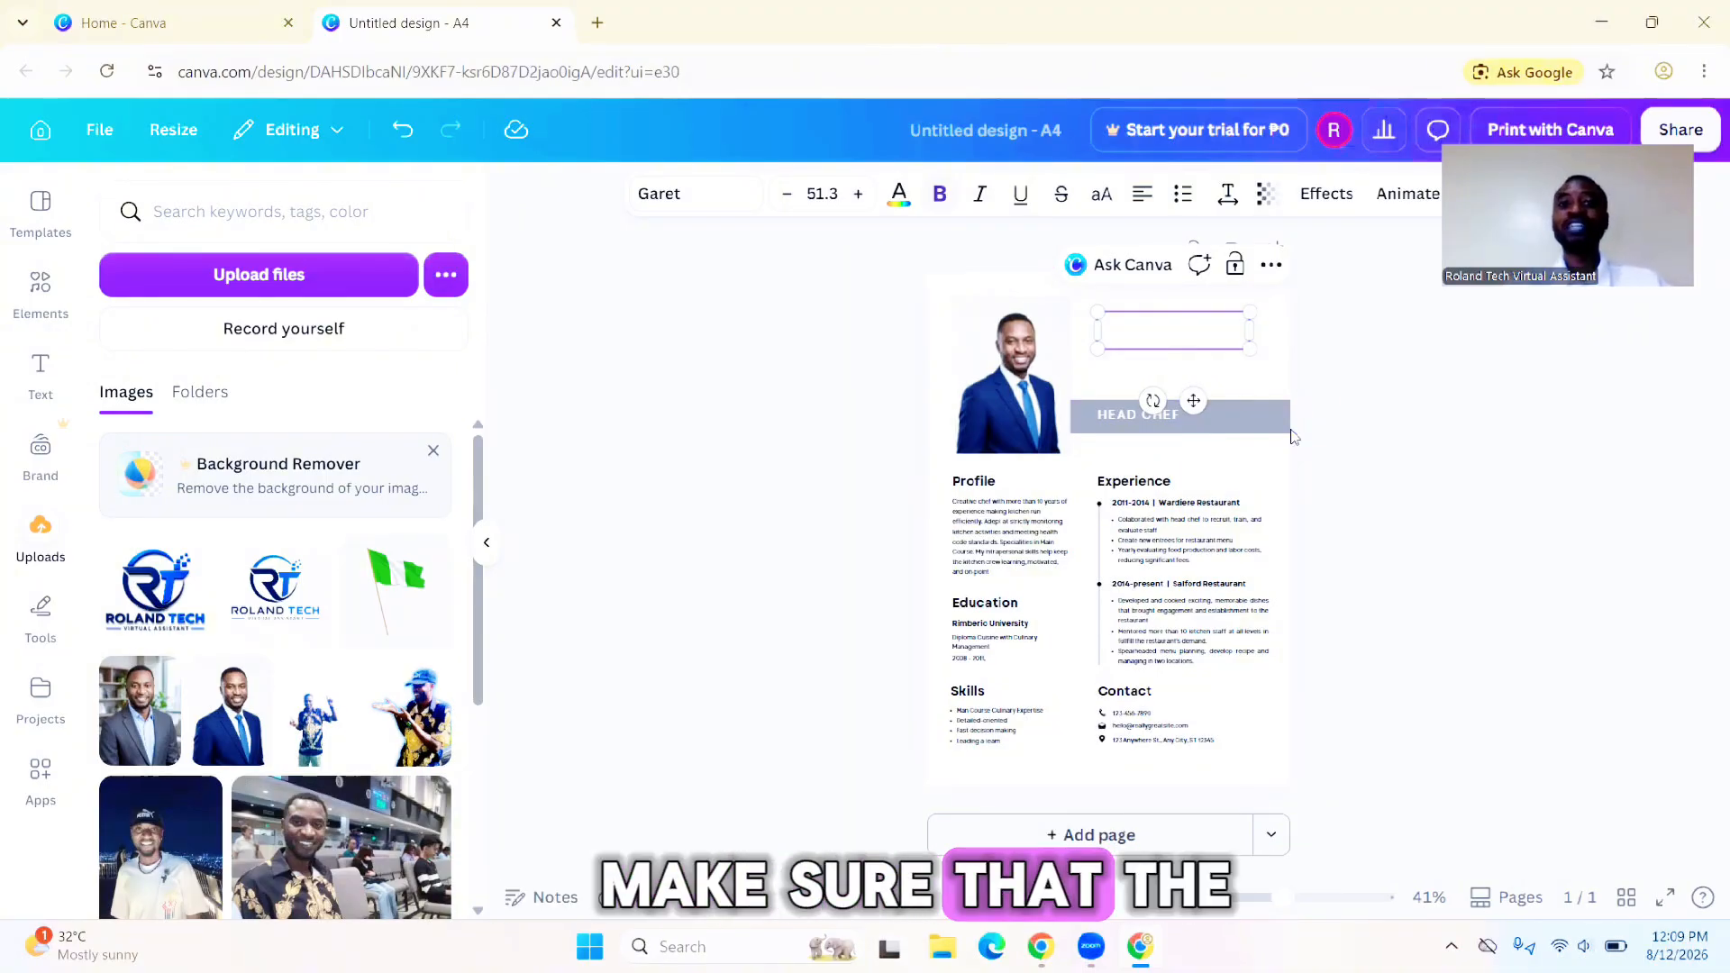
click(1345, 439)
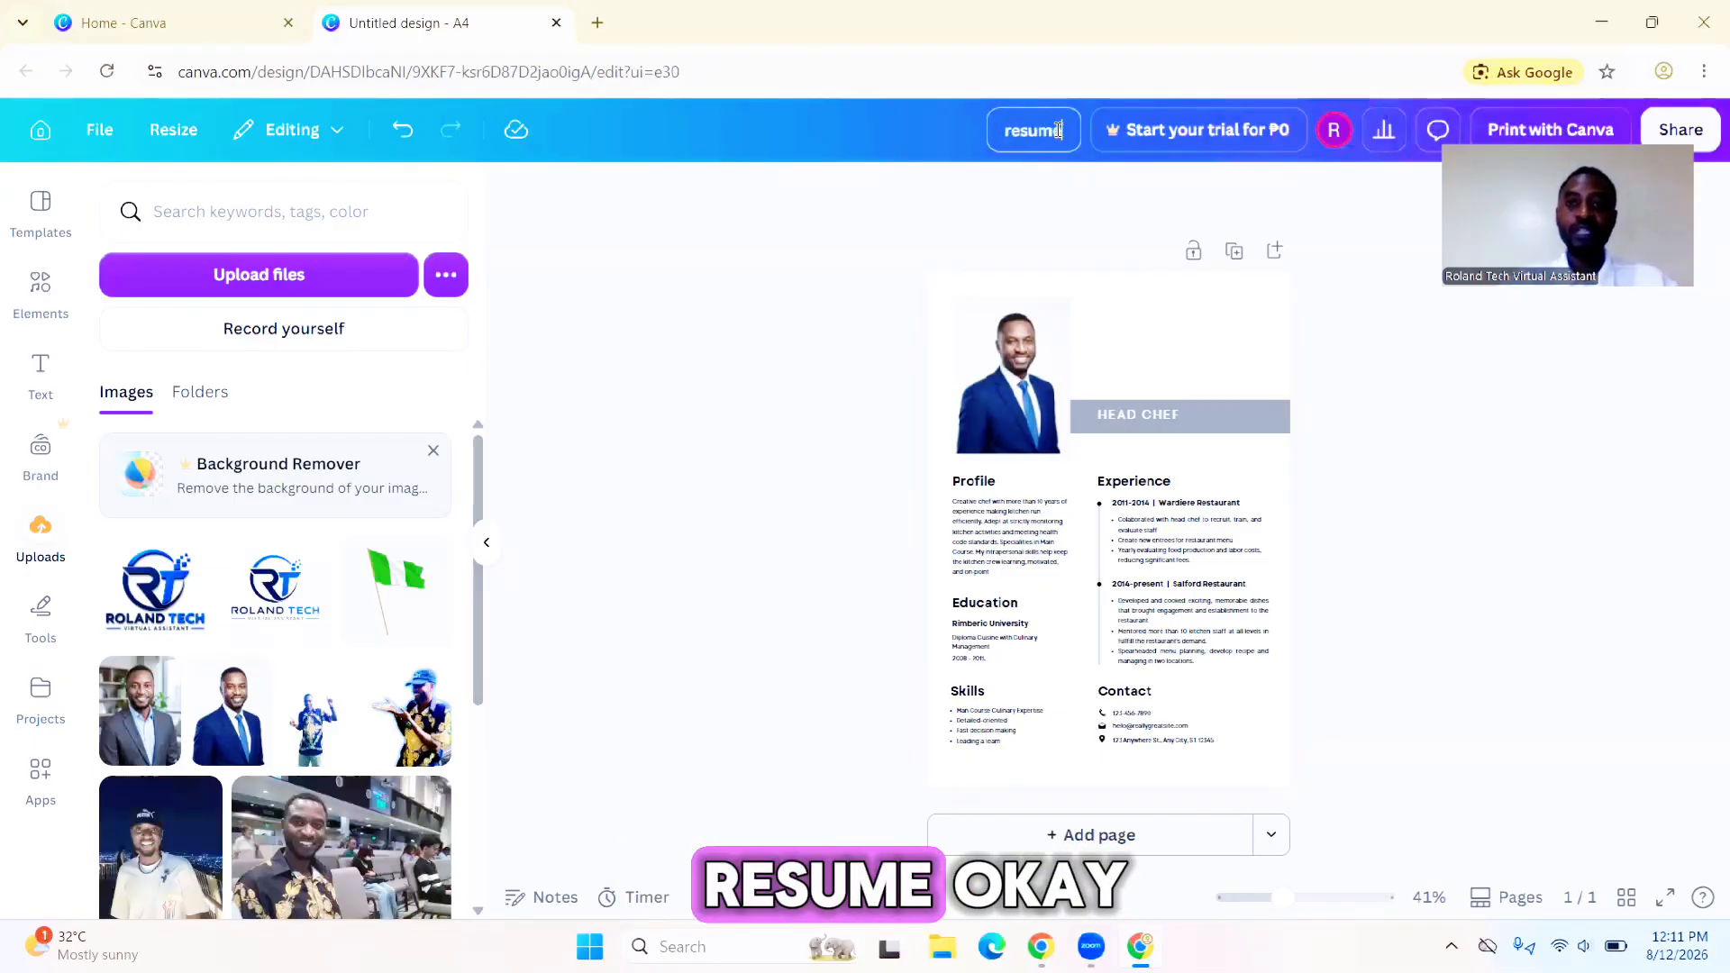
- Rename the design as resume
key(Return)
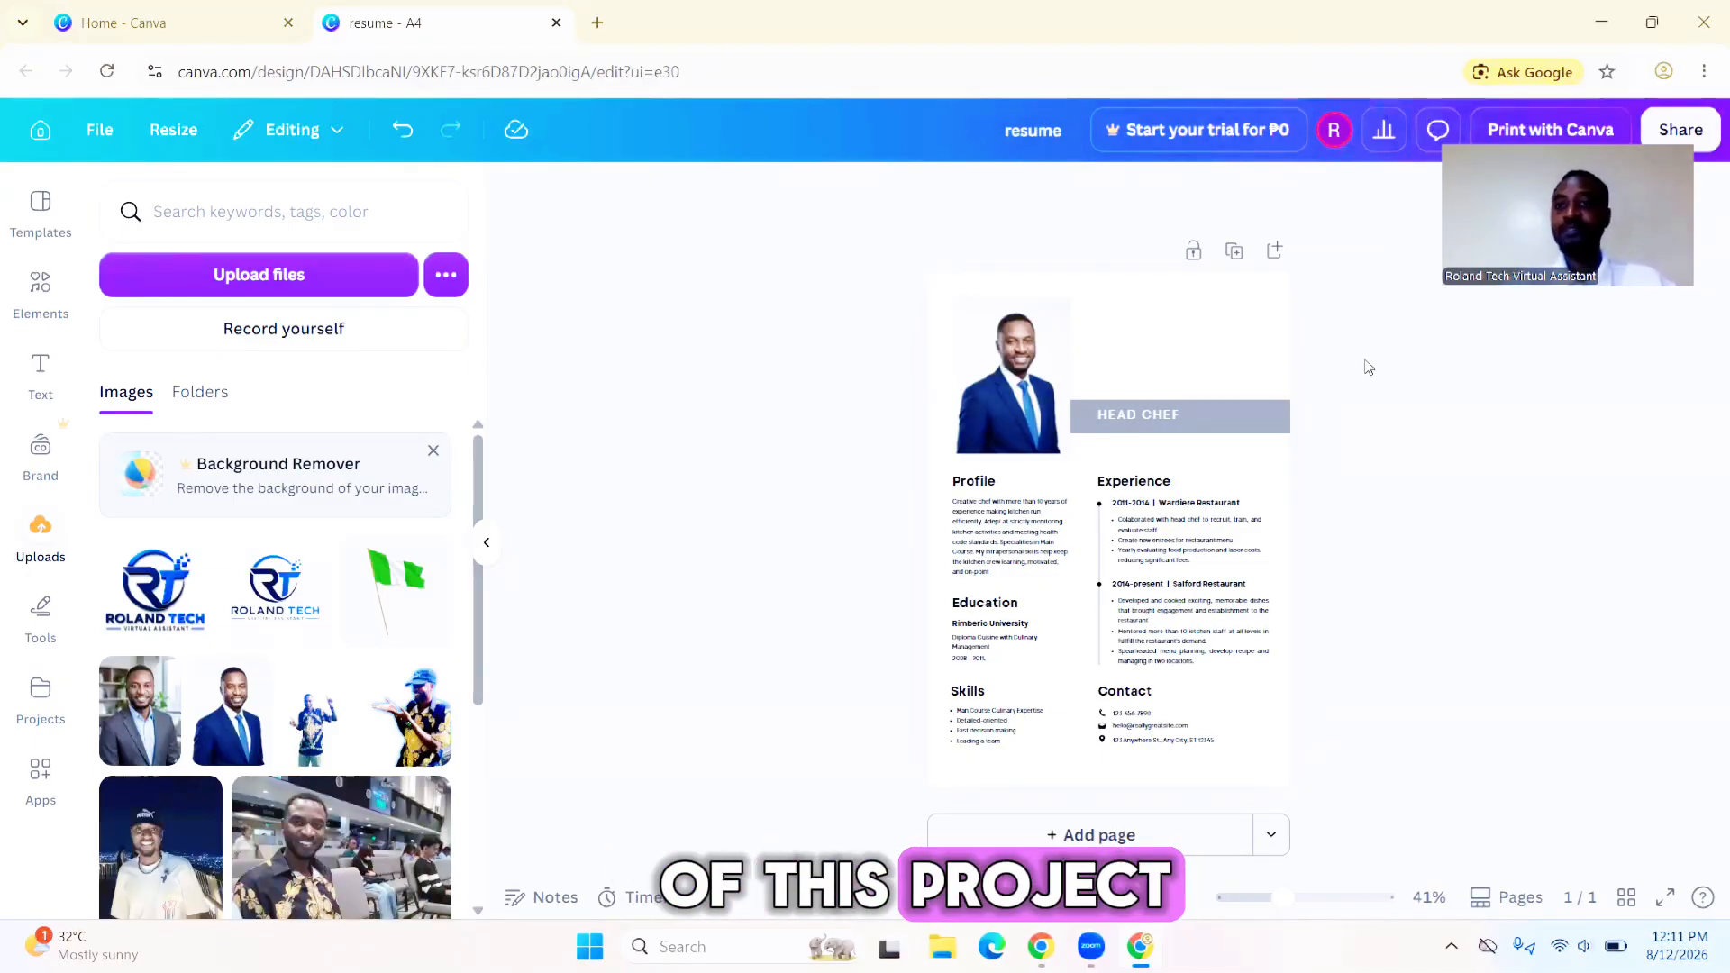
- Download the design as a PDF file
click(1670, 133)
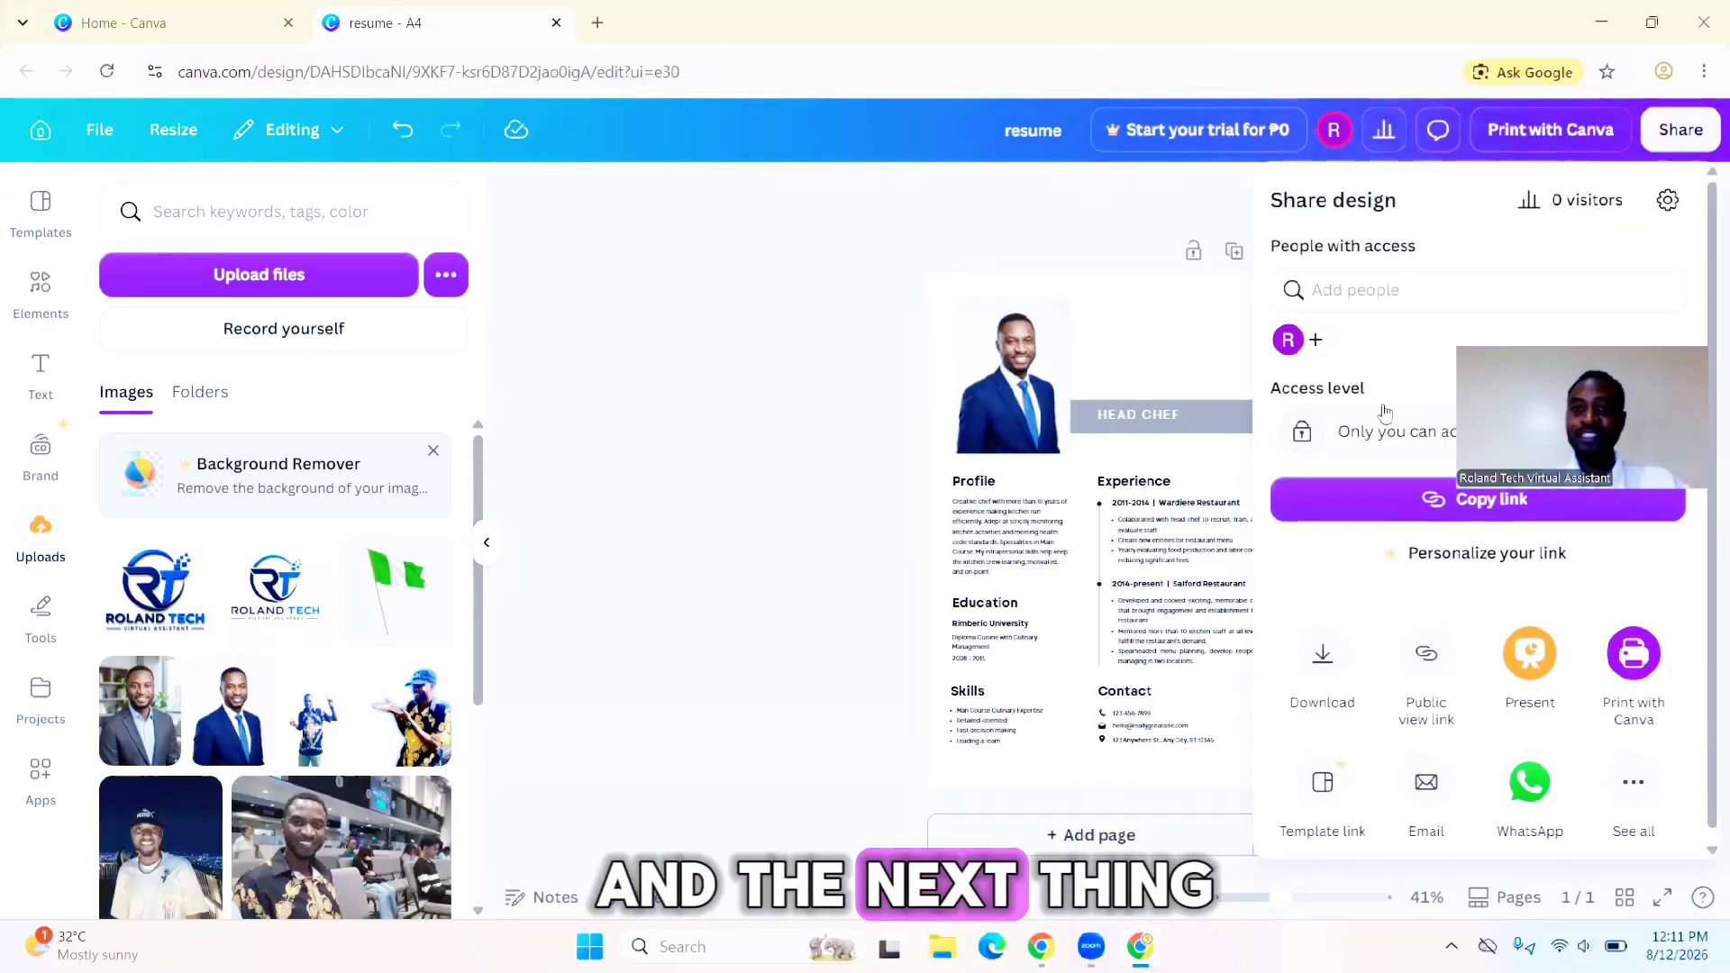
click(1322, 660)
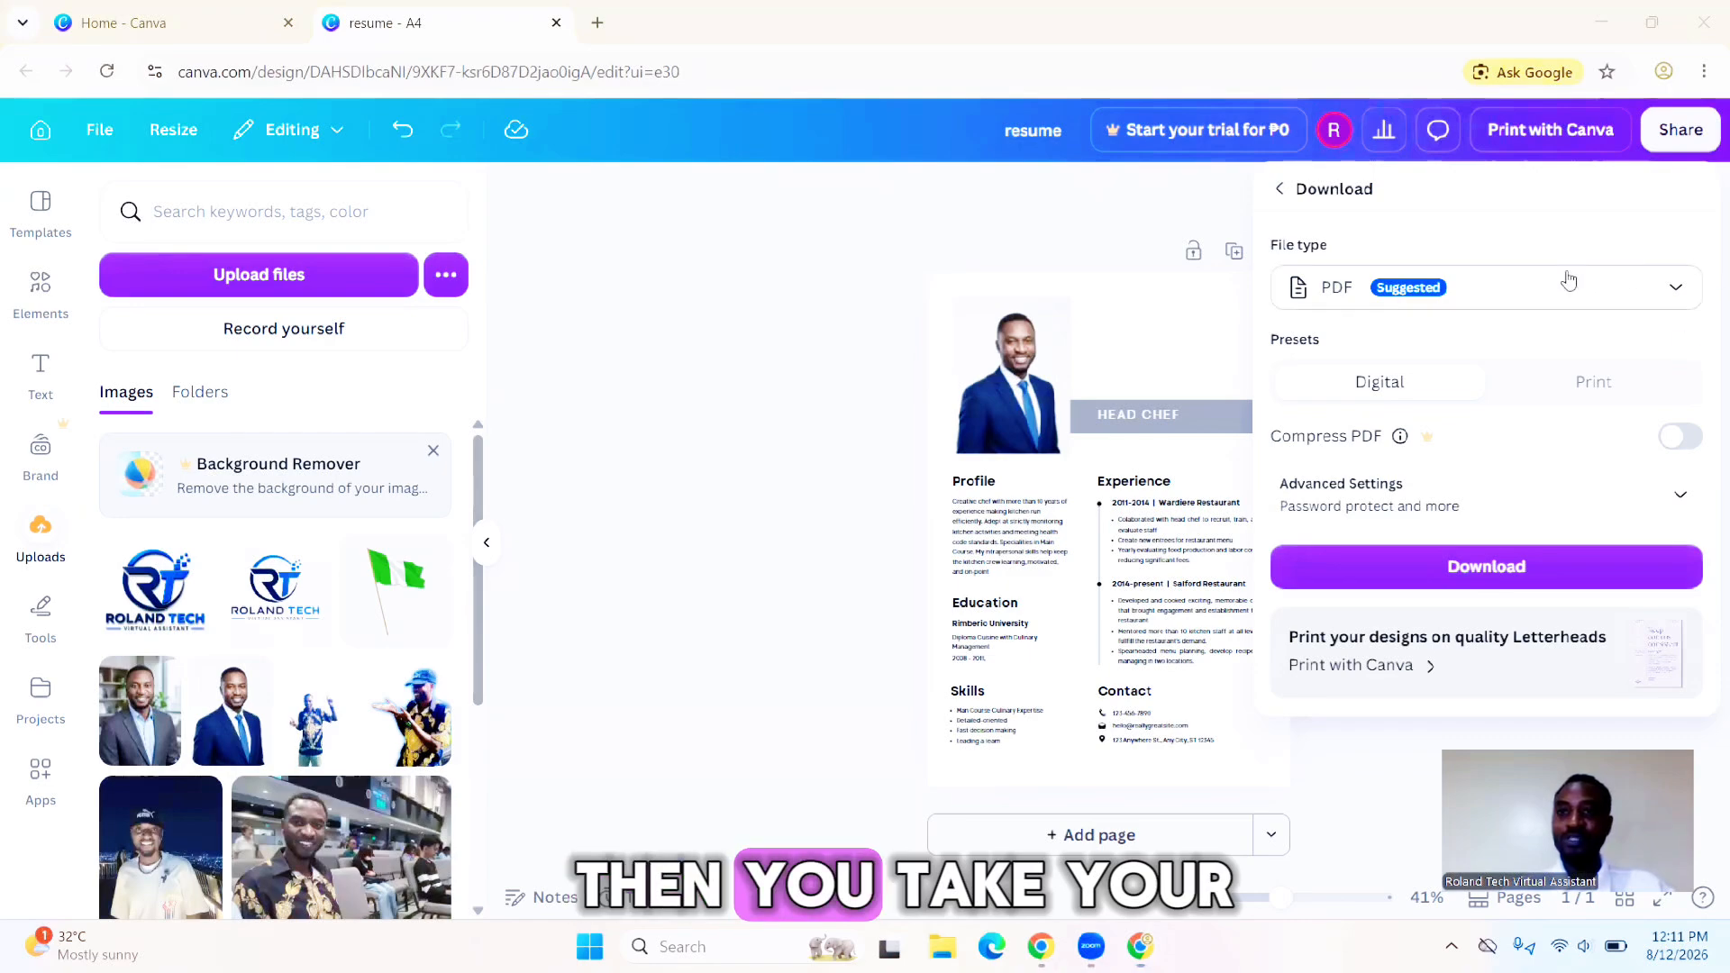
click(1675, 290)
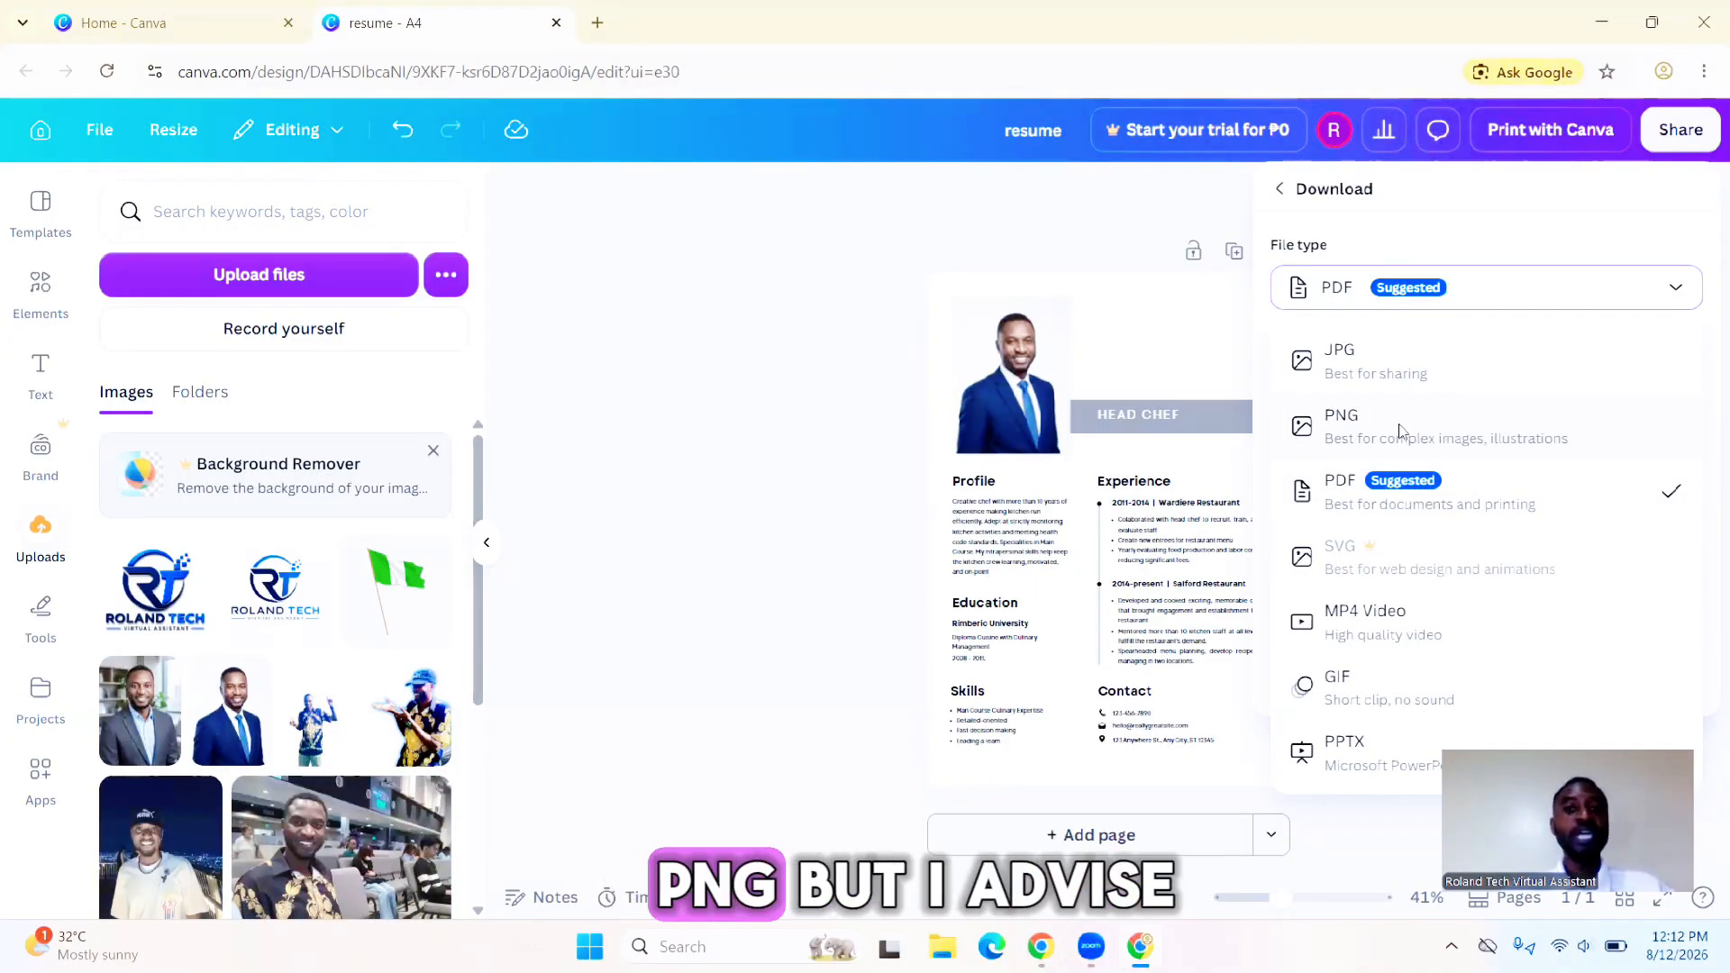
click(1411, 496)
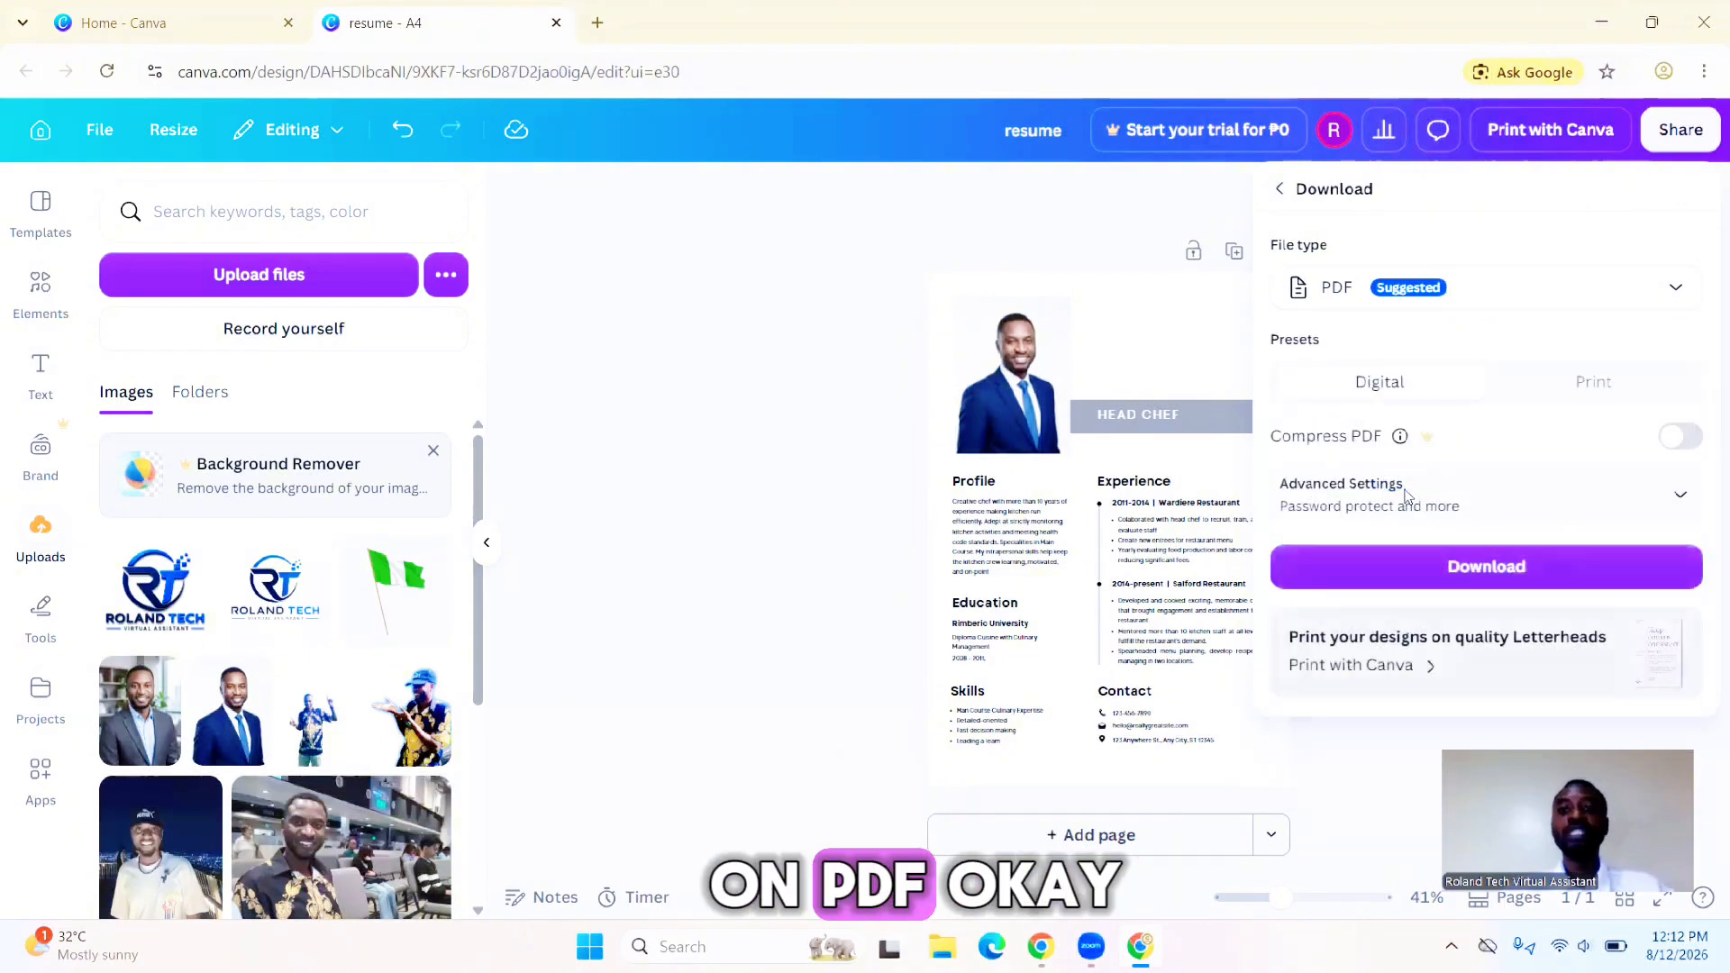
click(1465, 568)
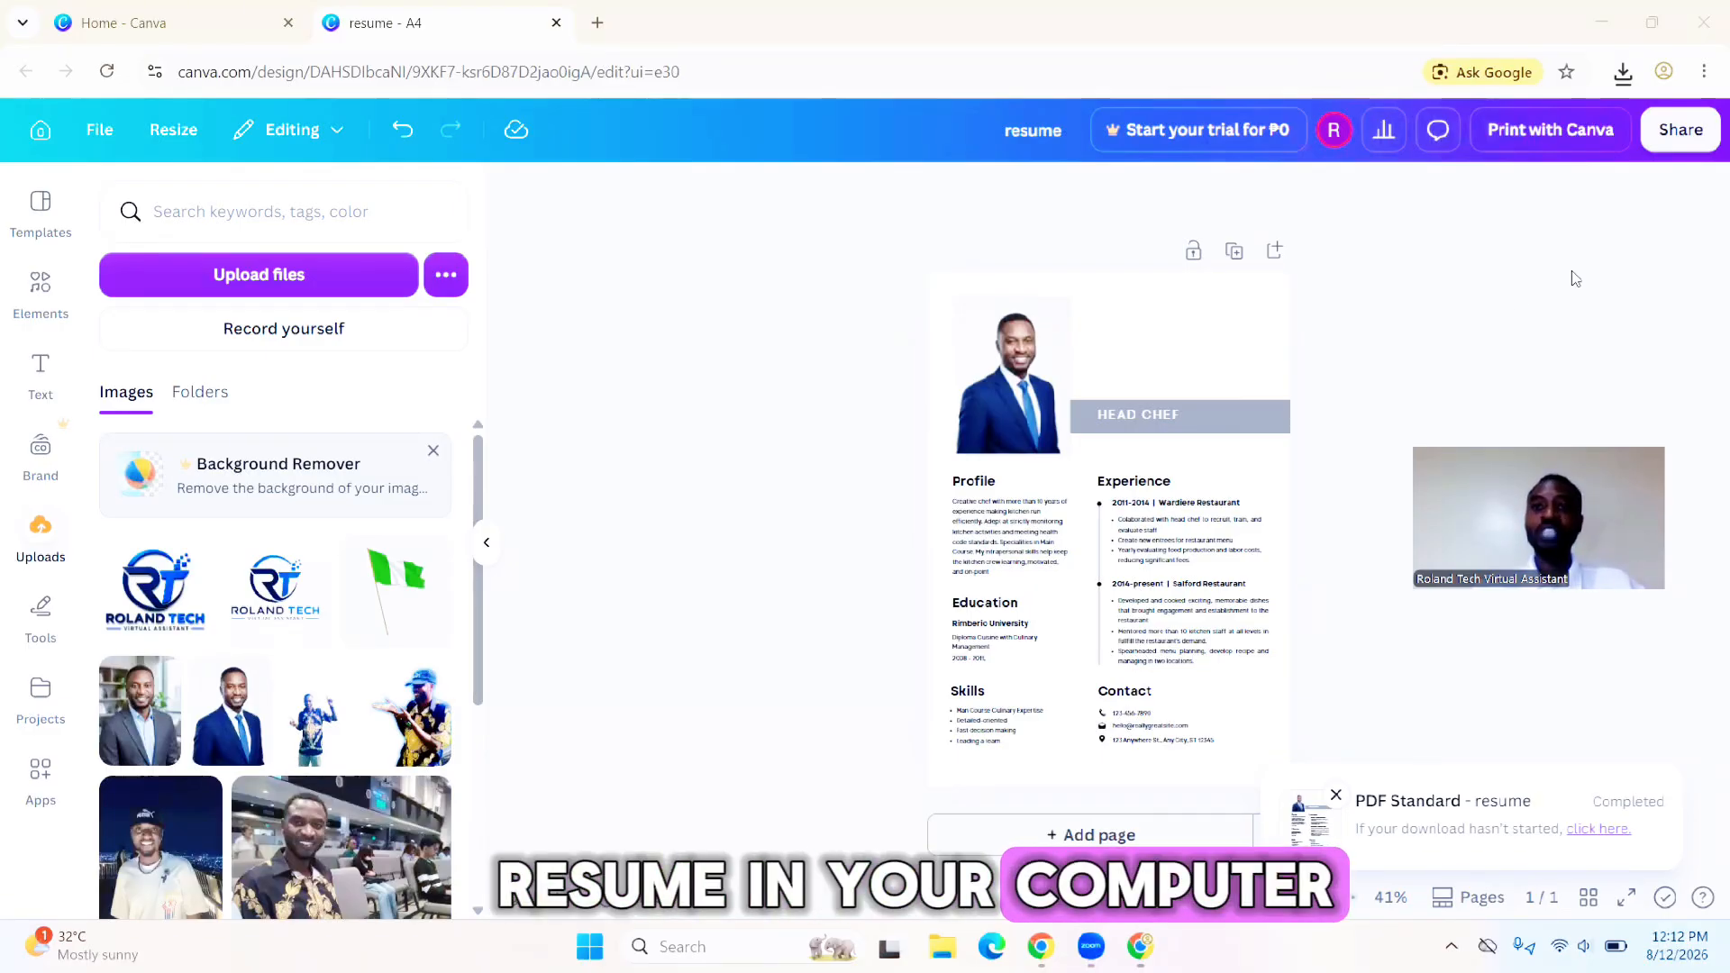
- Minimize the browser and open the downloaded resume PDF from the Downloads folder in File Explorer
click(1600, 33)
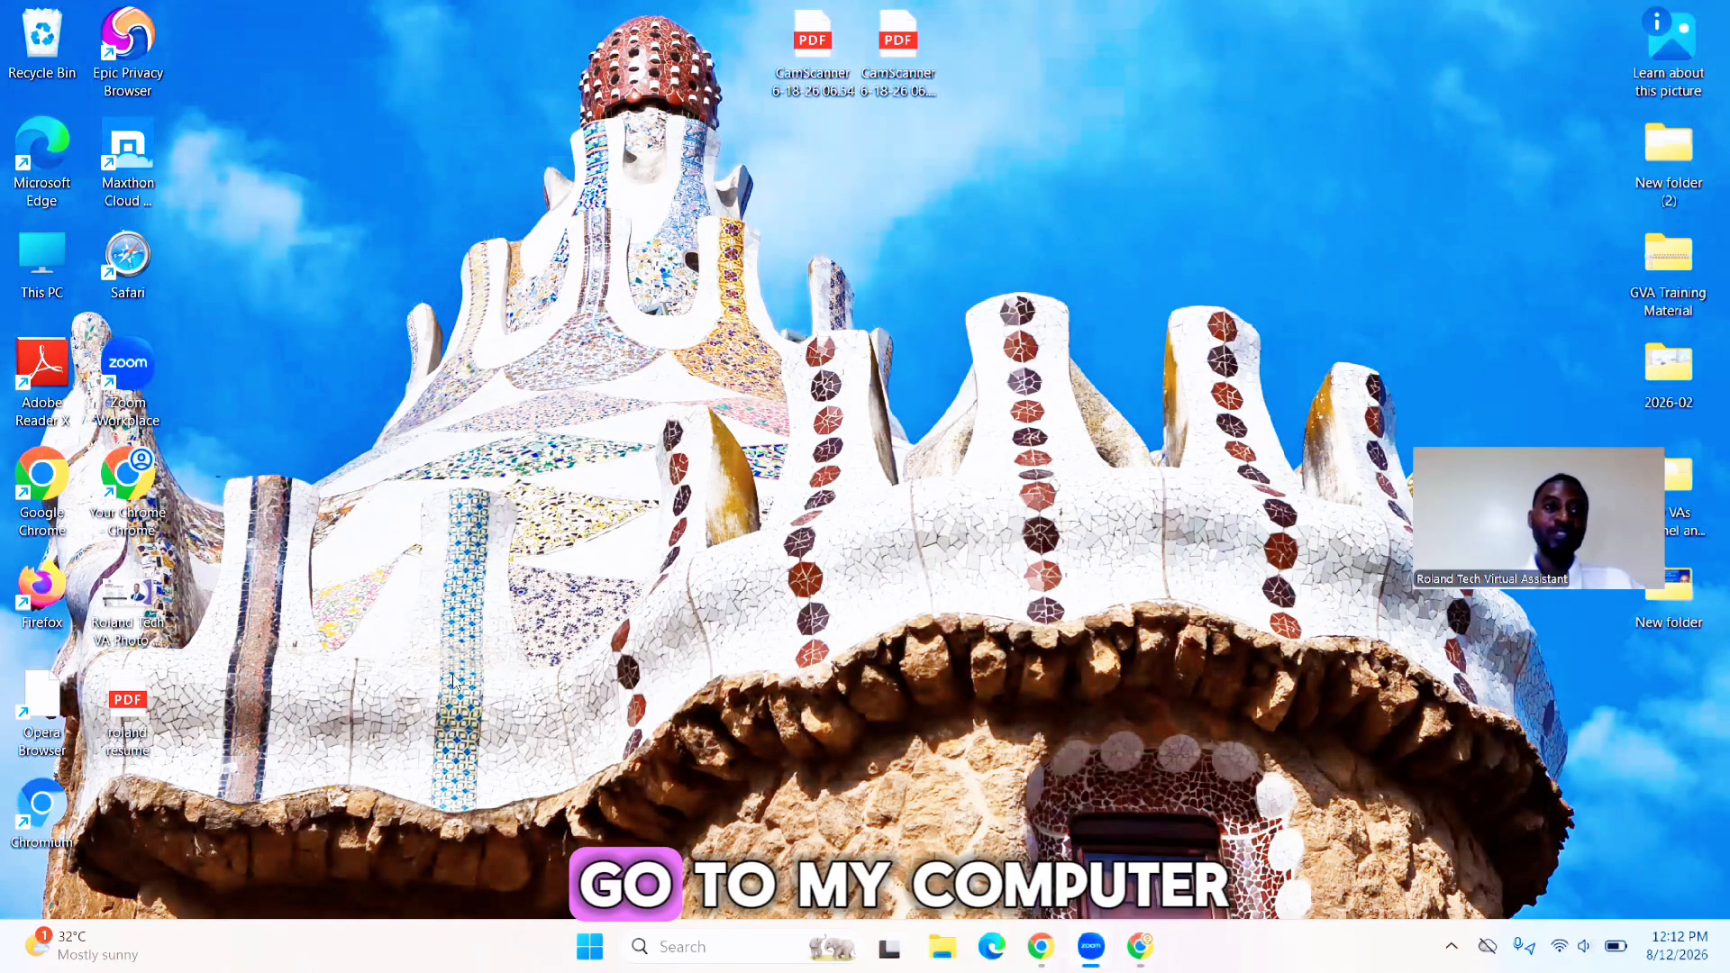
double_click(41, 262)
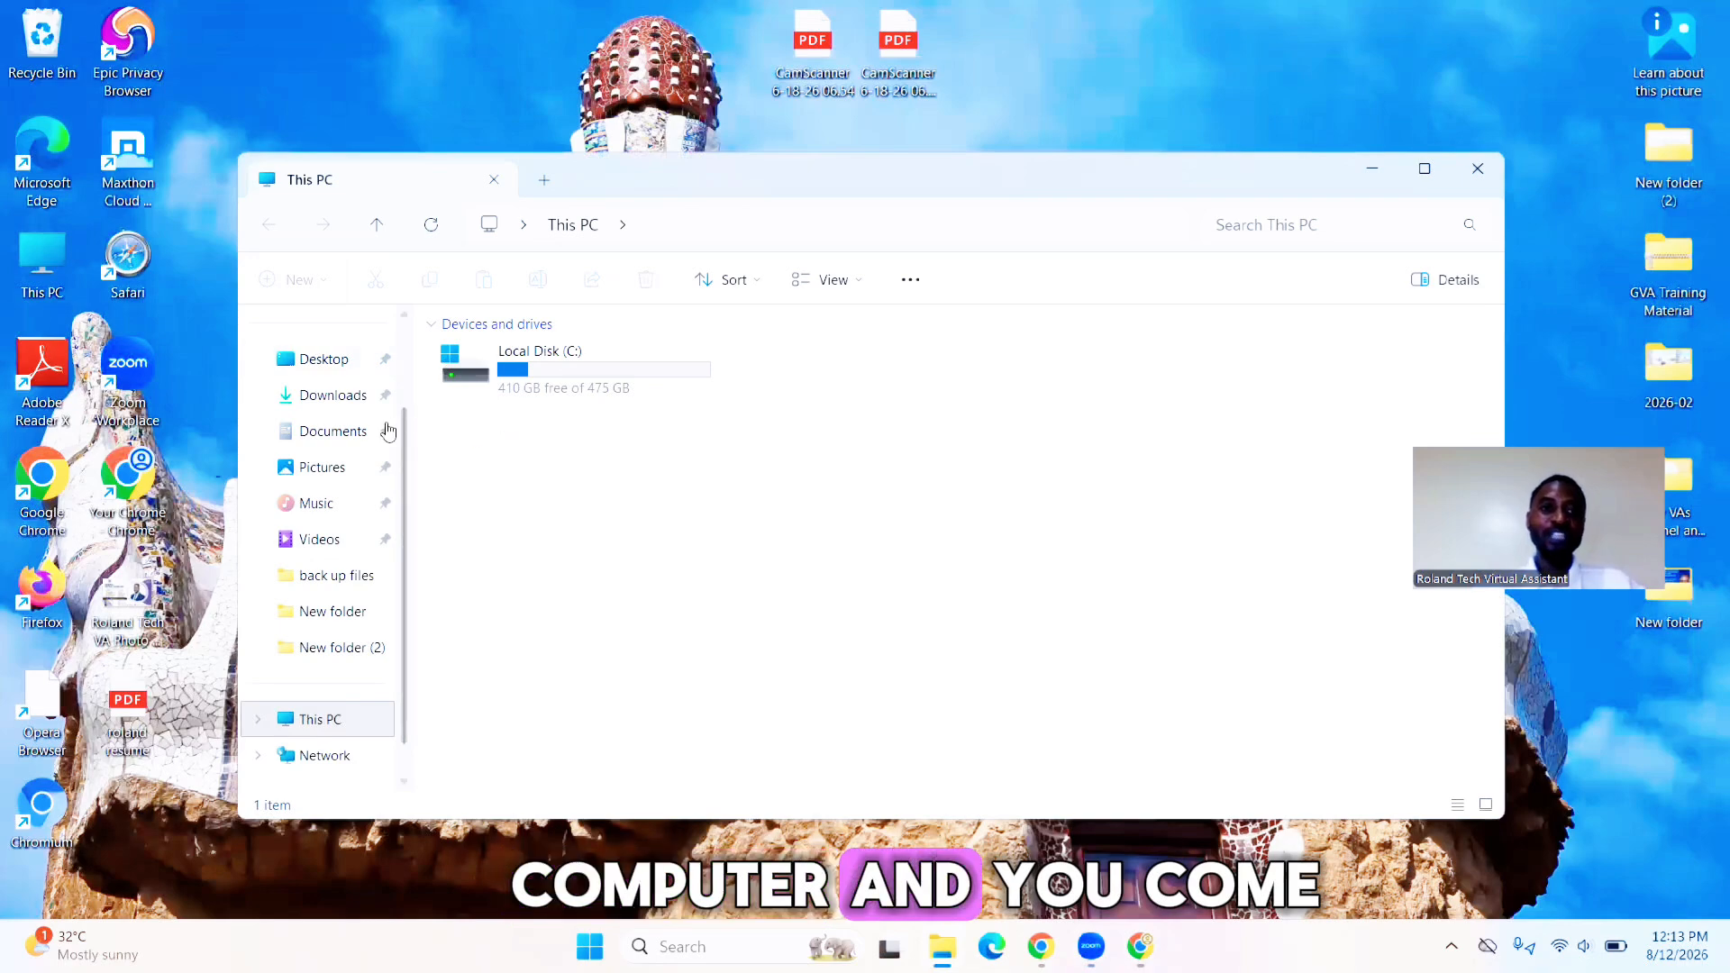
click(325, 401)
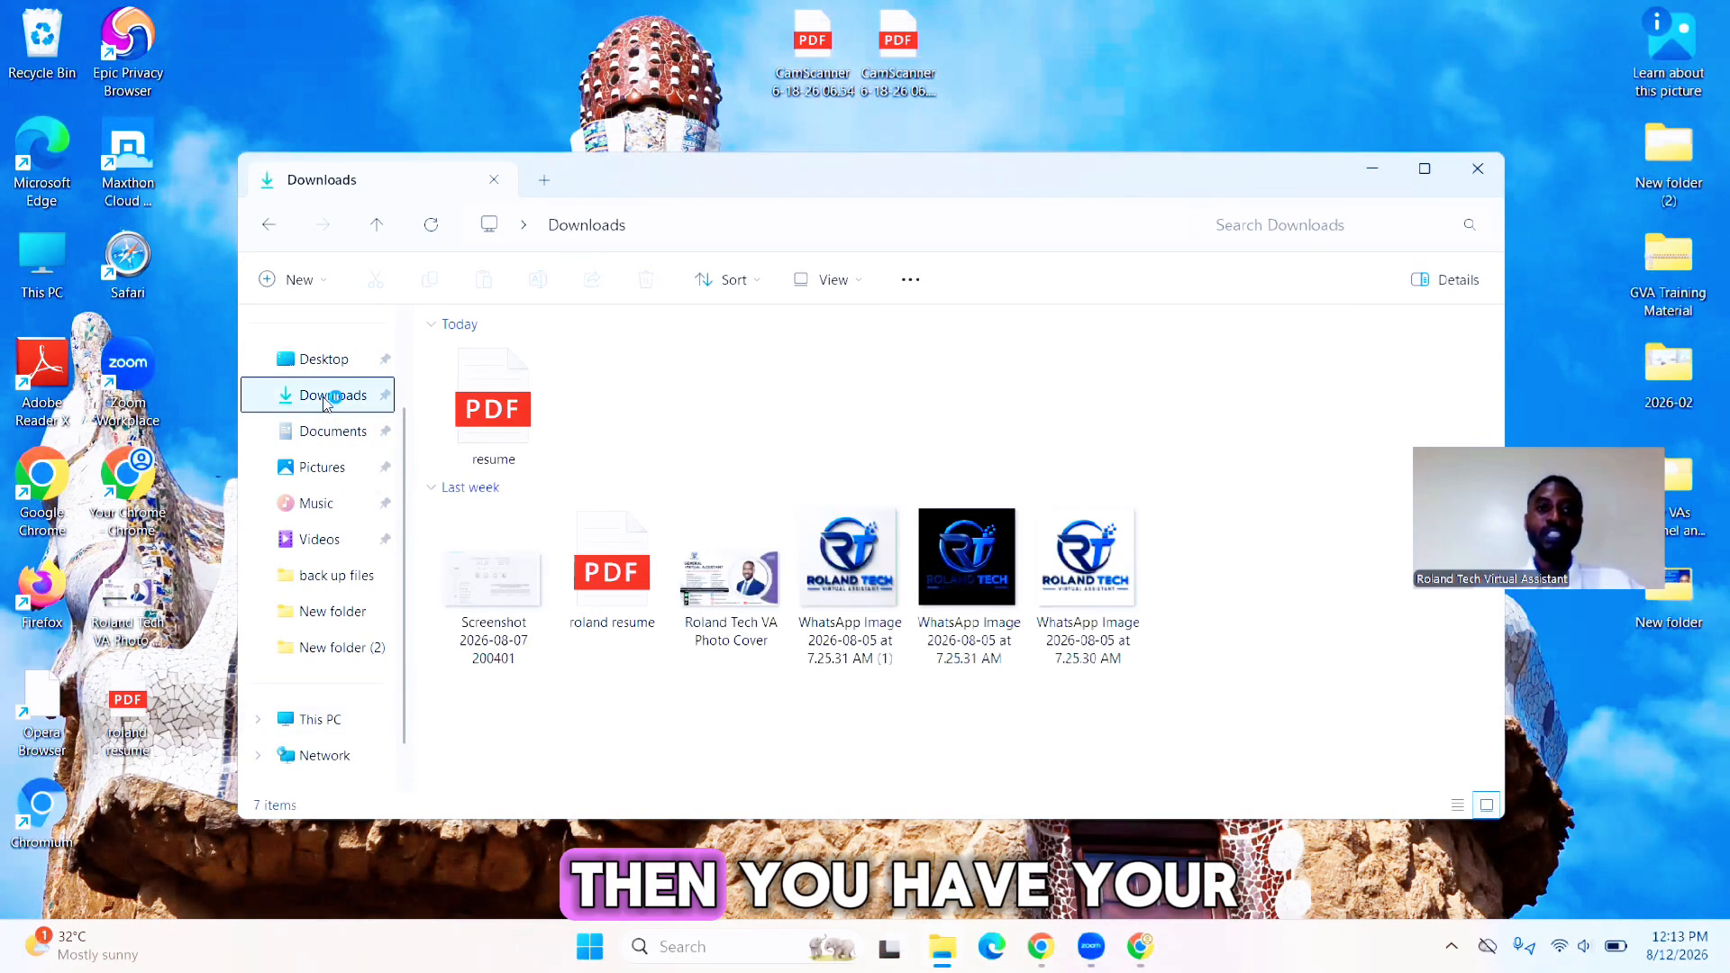
double_click(491, 410)
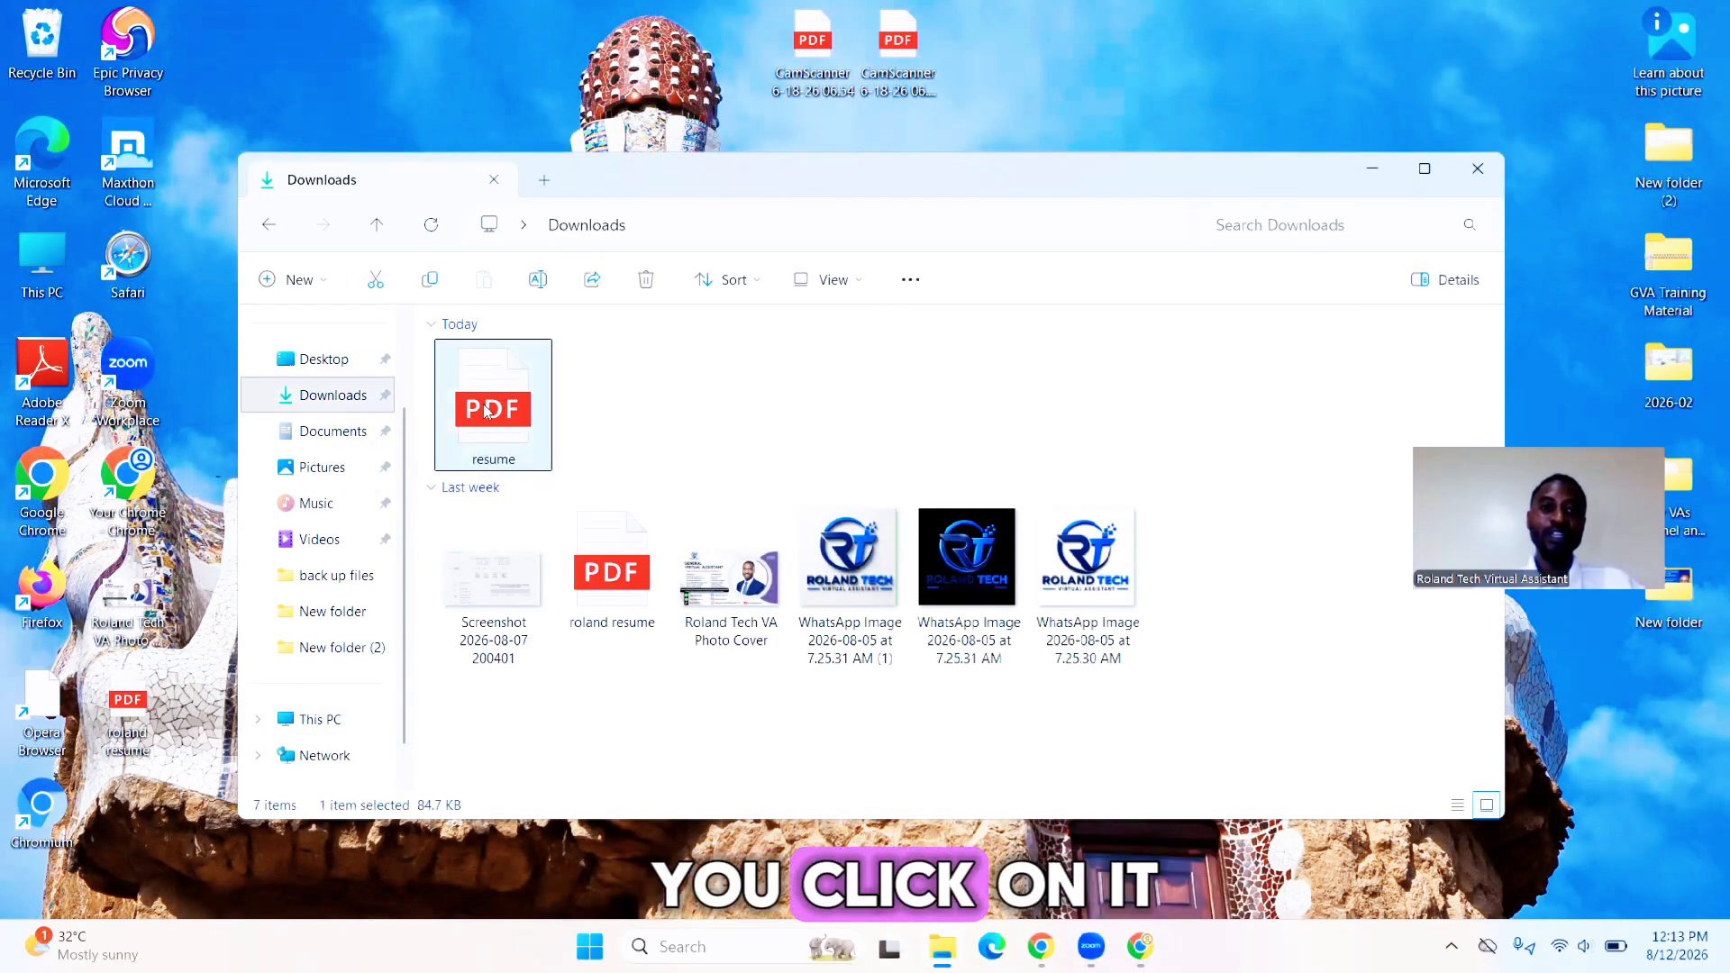